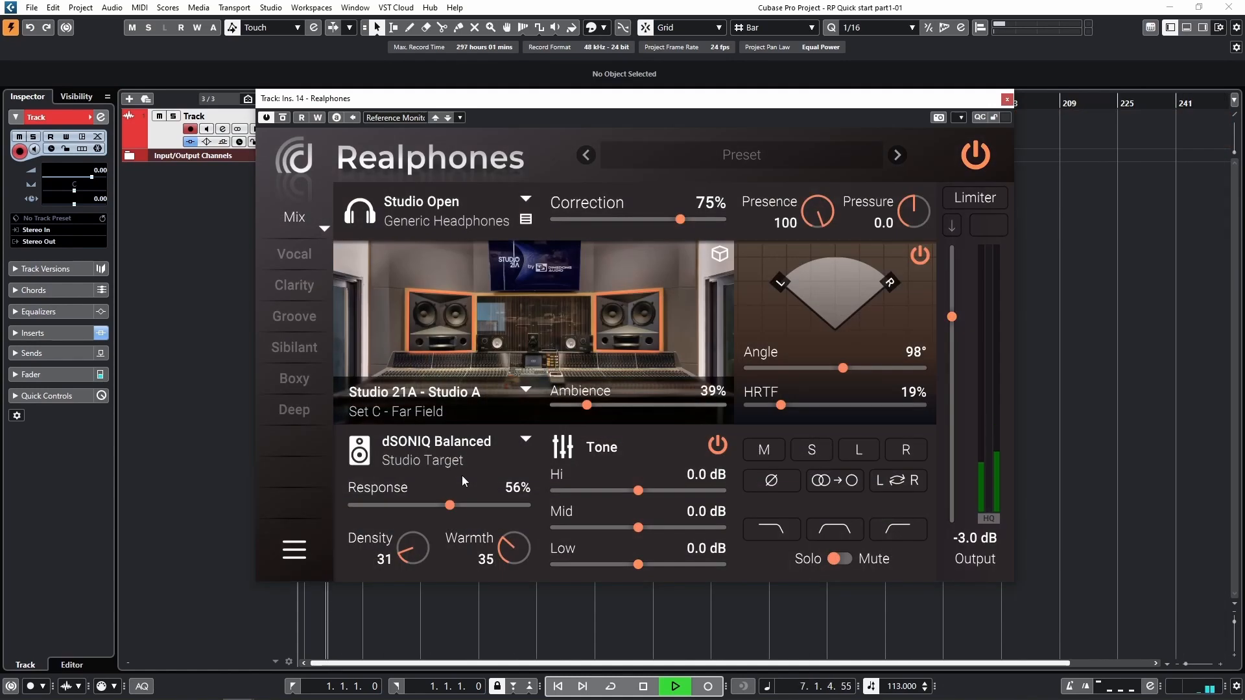
Switch the Realphones plug-in from its detailed controls to the simplified view with Environment and Brightness controls.
mouse_move(396, 511)
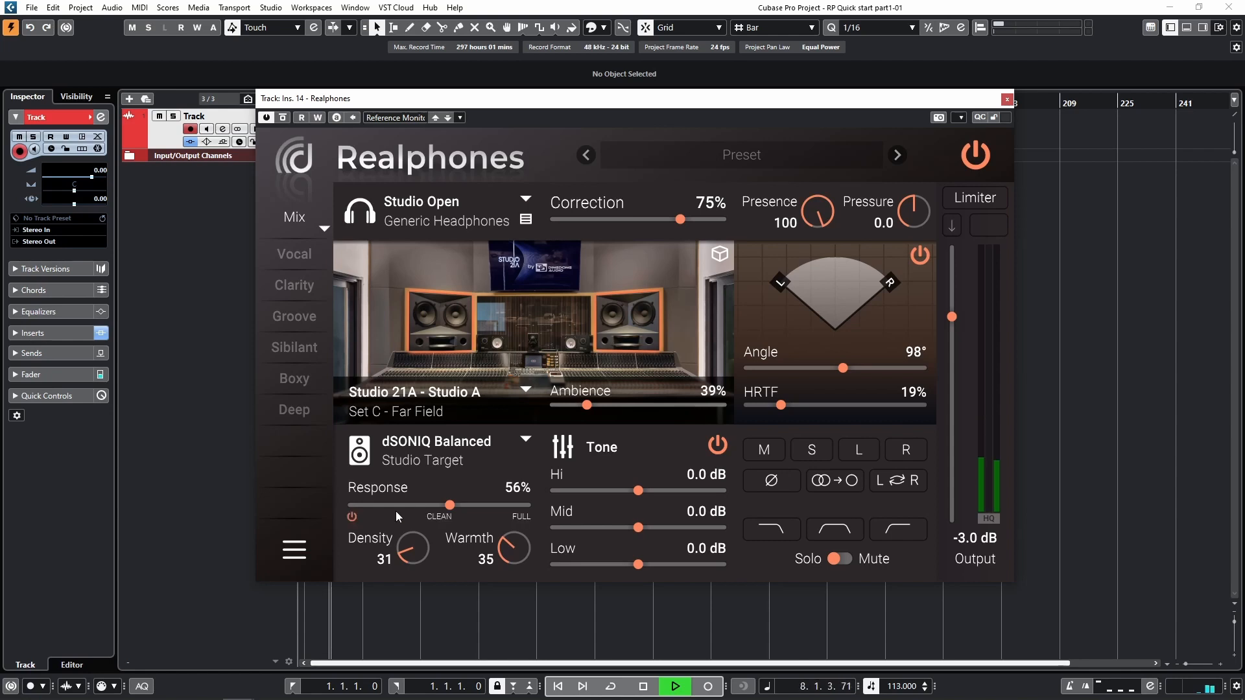
click(289, 556)
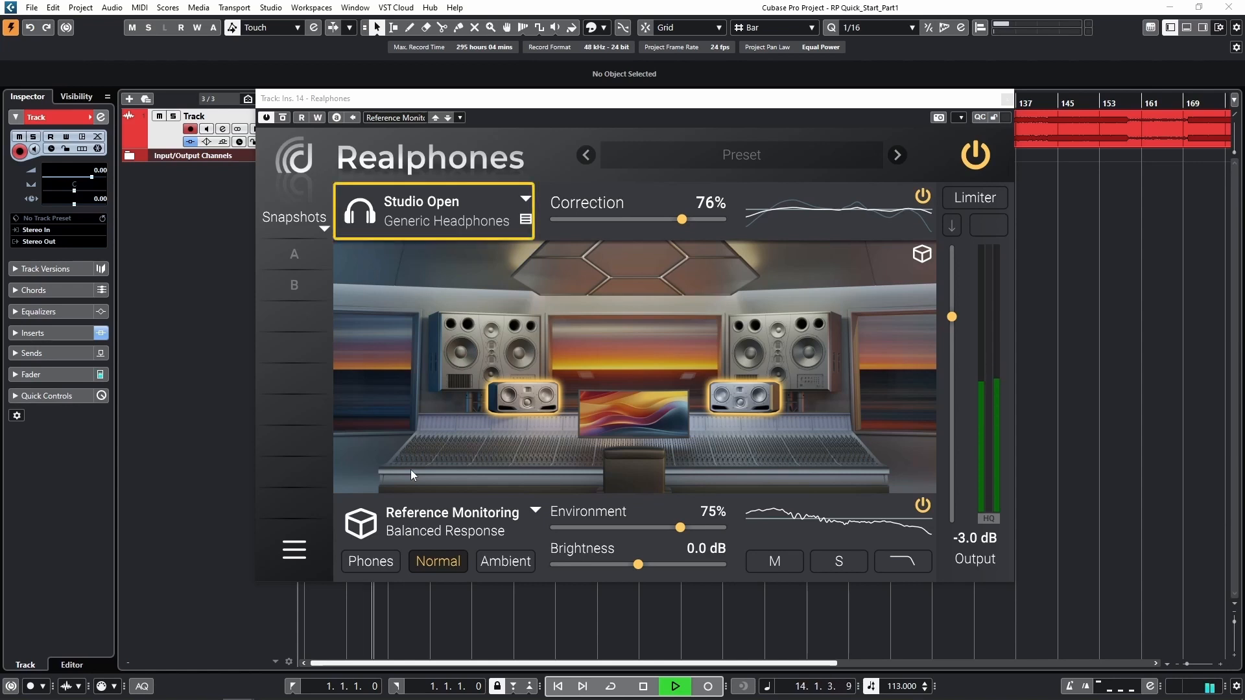
Inspect the custom EQ of the User Headphones profile, cancel the editor, and reselect the Studio Open generic headphones.
click(526, 201)
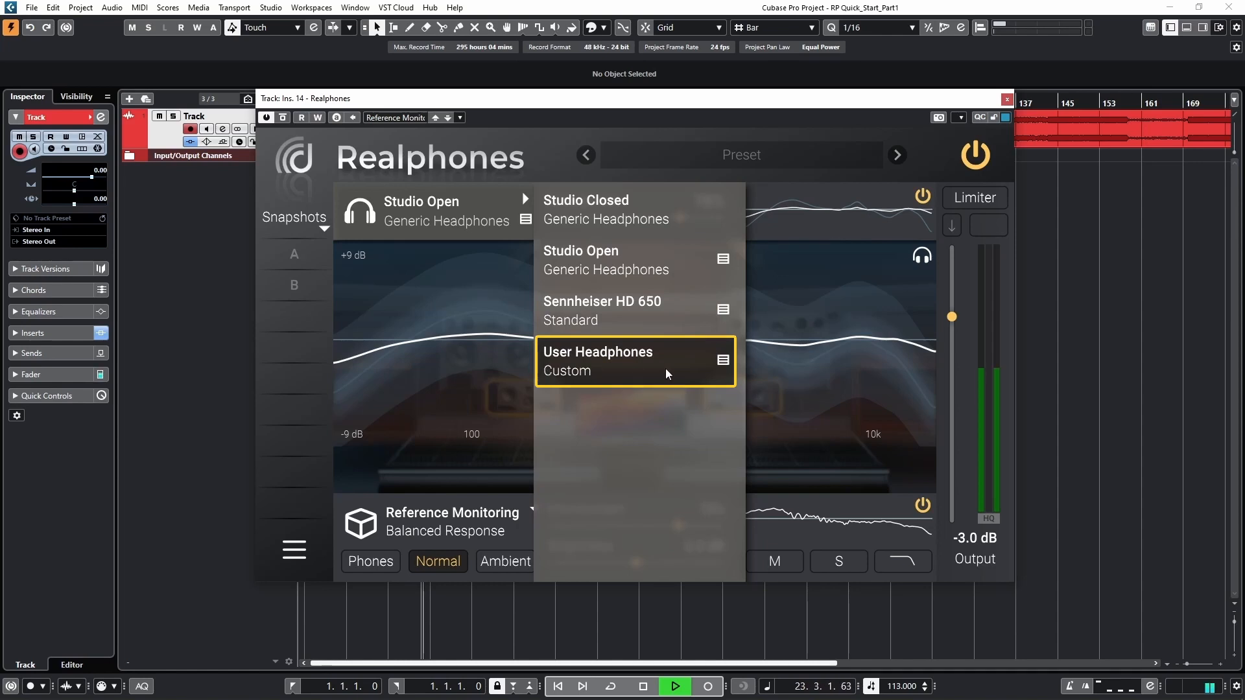
click(721, 362)
click(708, 380)
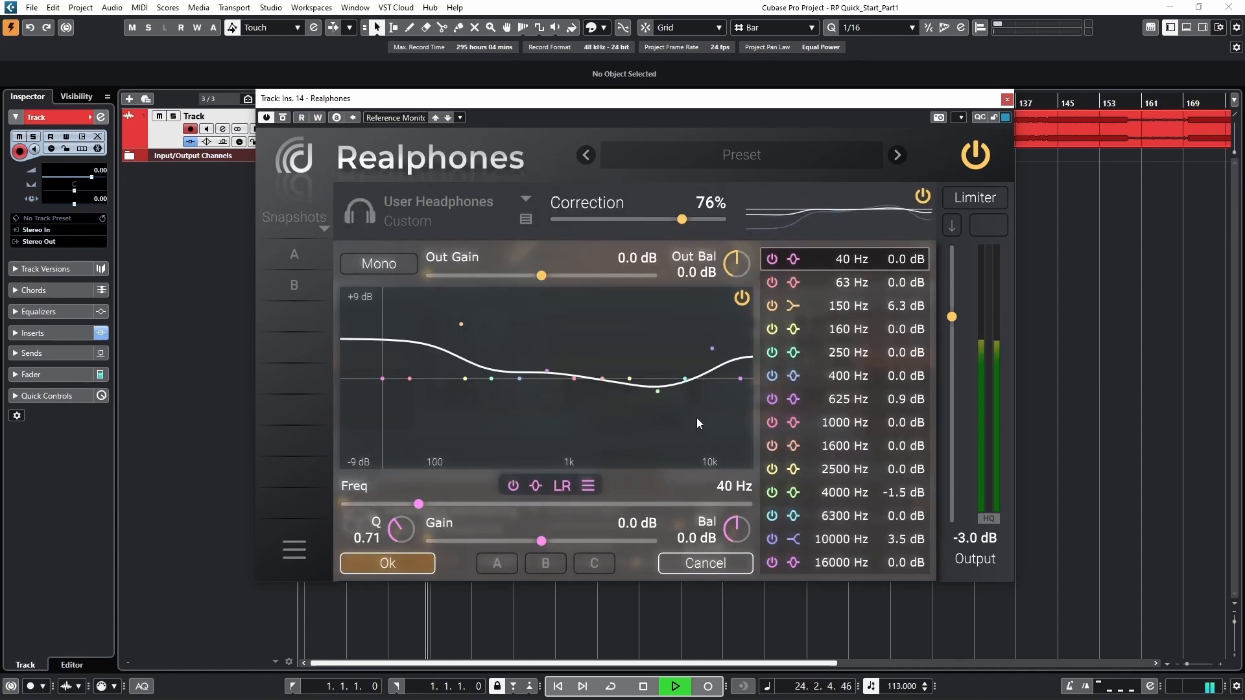
click(701, 564)
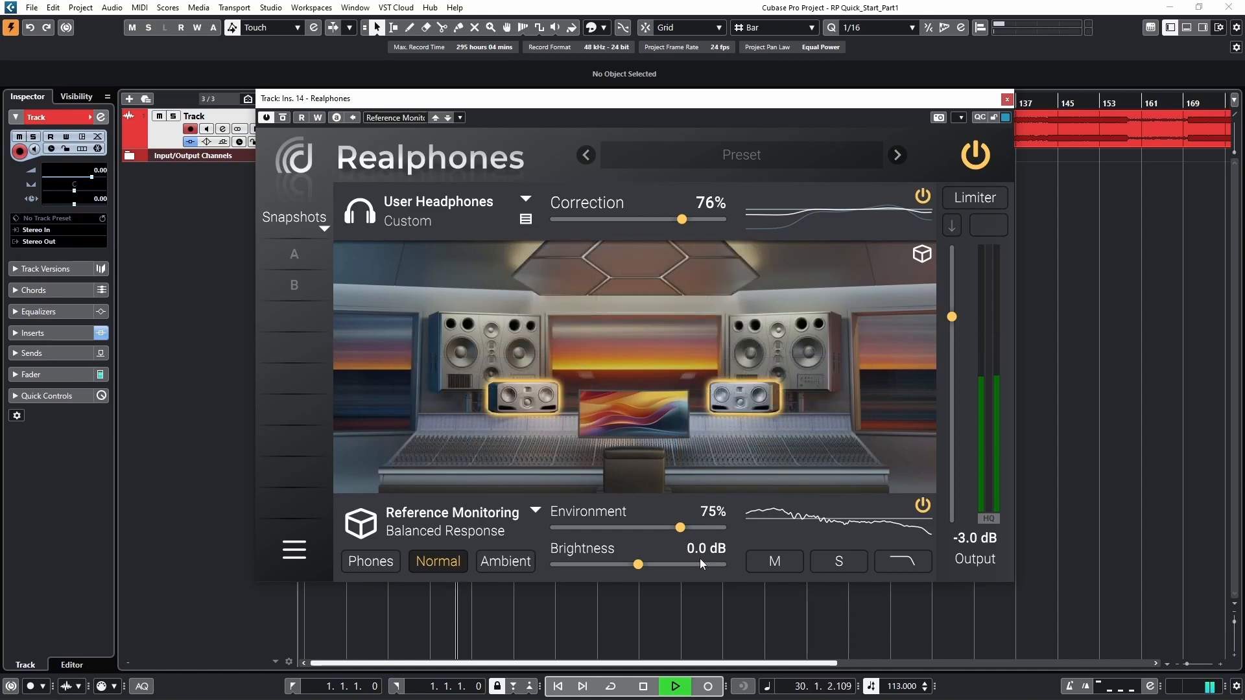
click(526, 200)
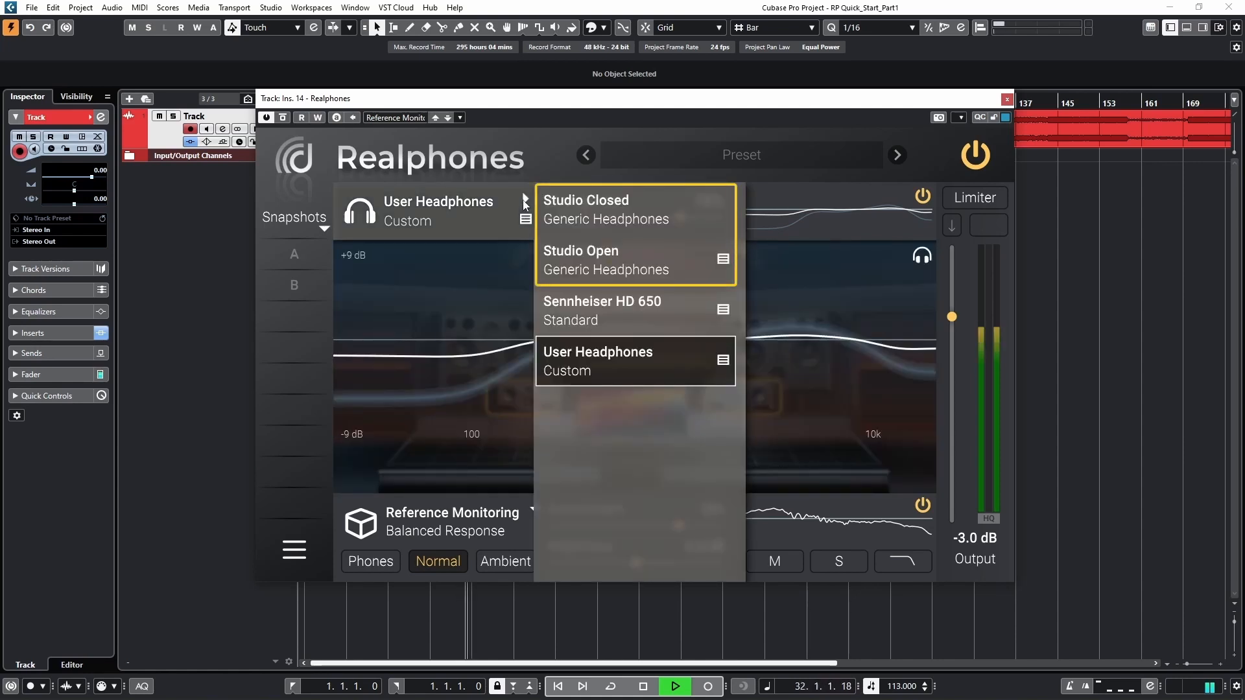
click(548, 259)
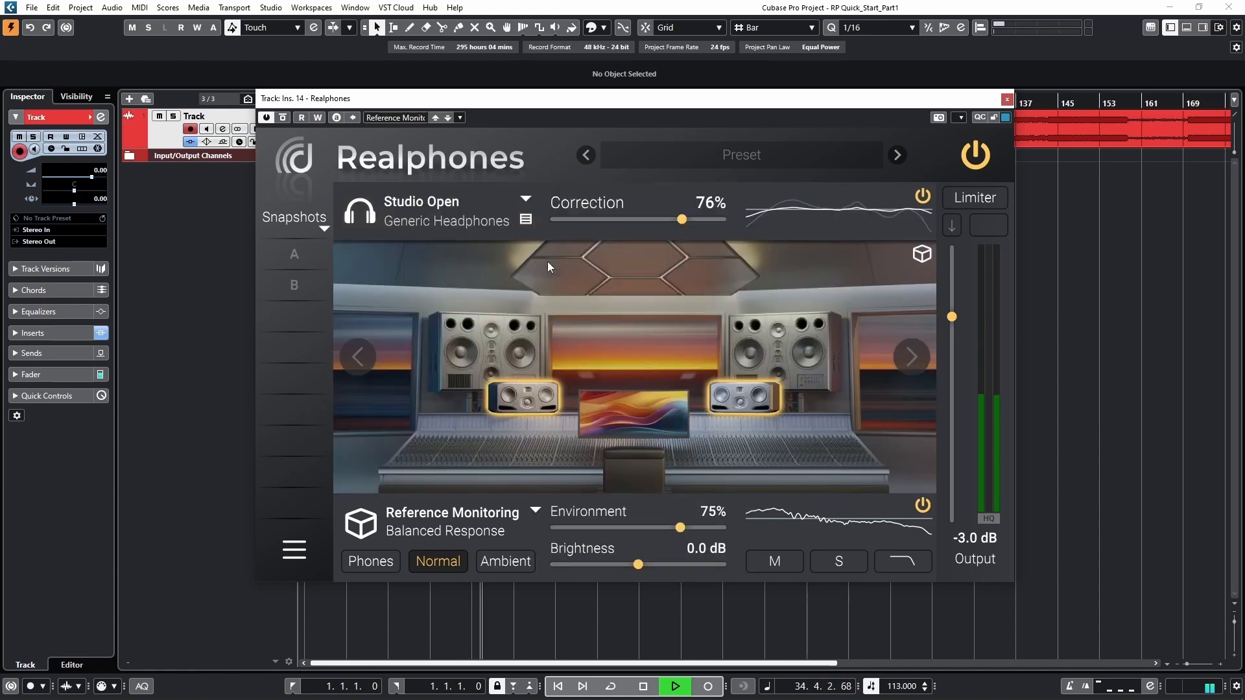
Try a Studio Open tuning EQ with 40 Hz gain at 0.8 dB and the 2500 Hz band moved to 1865 Hz, and discard it.
click(526, 220)
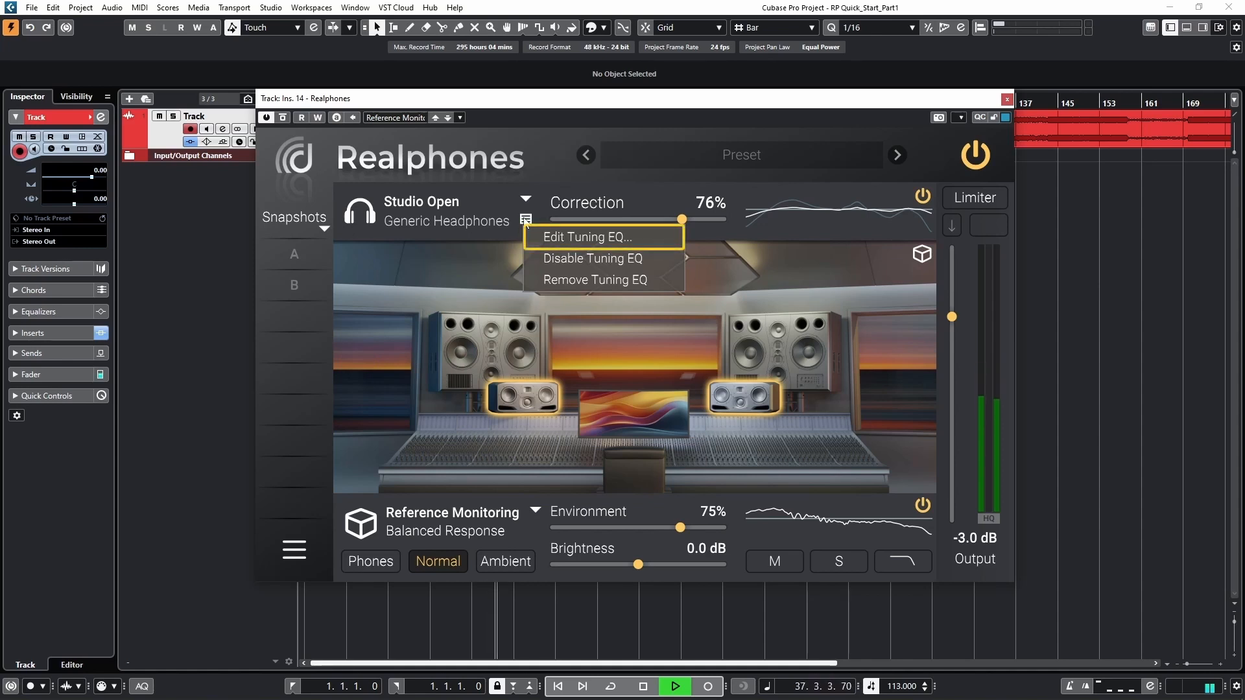
click(530, 241)
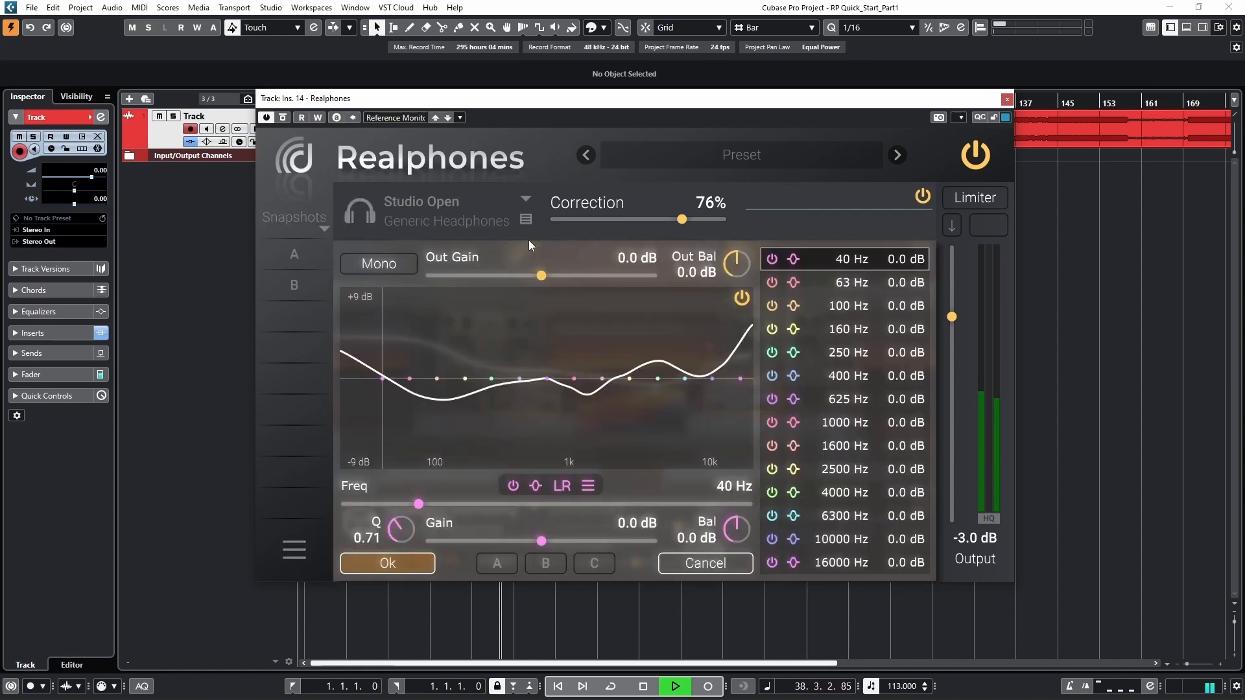
mouse_move(541, 541)
mouse_down()
mouse_move(558, 538)
mouse_move(527, 542)
mouse_move(552, 545)
mouse_up()
click(629, 379)
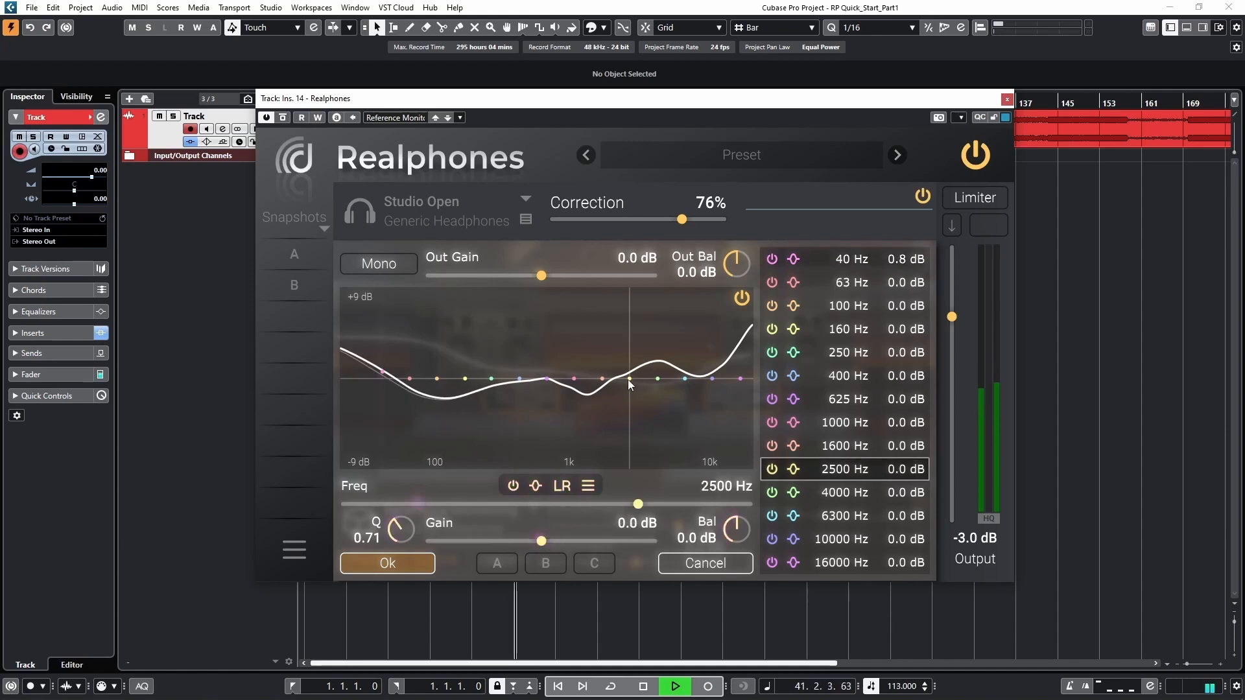
drag(625, 507, 619, 514)
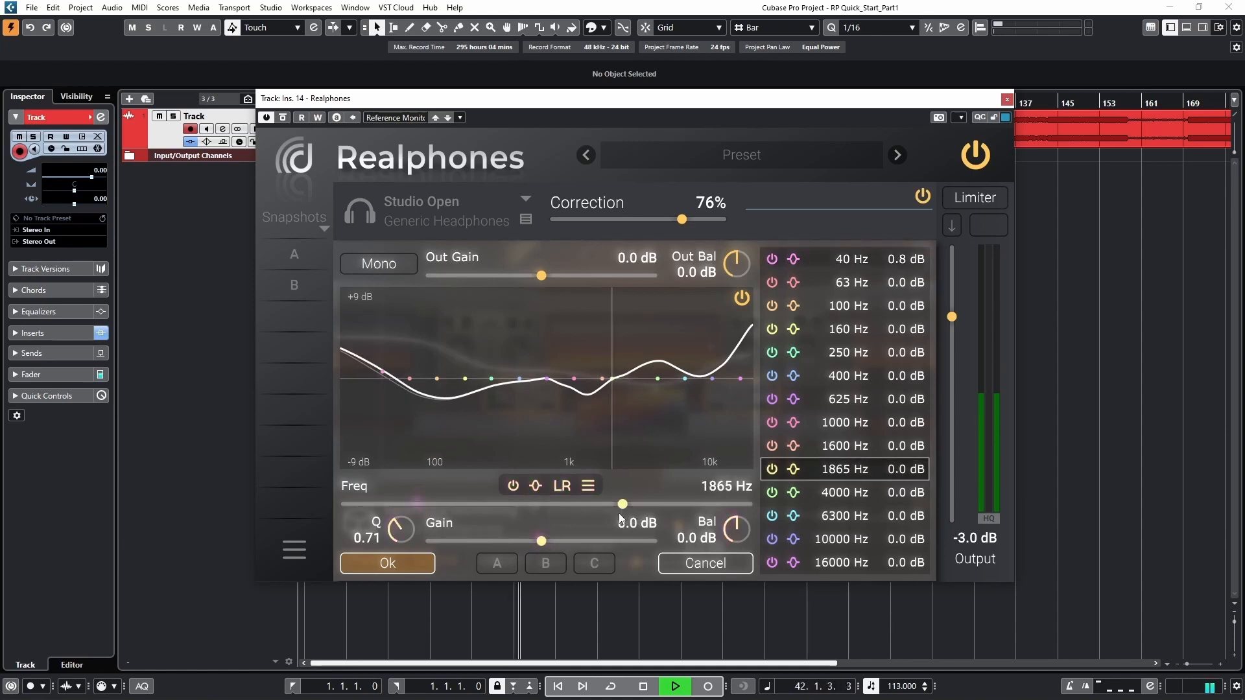
click(684, 560)
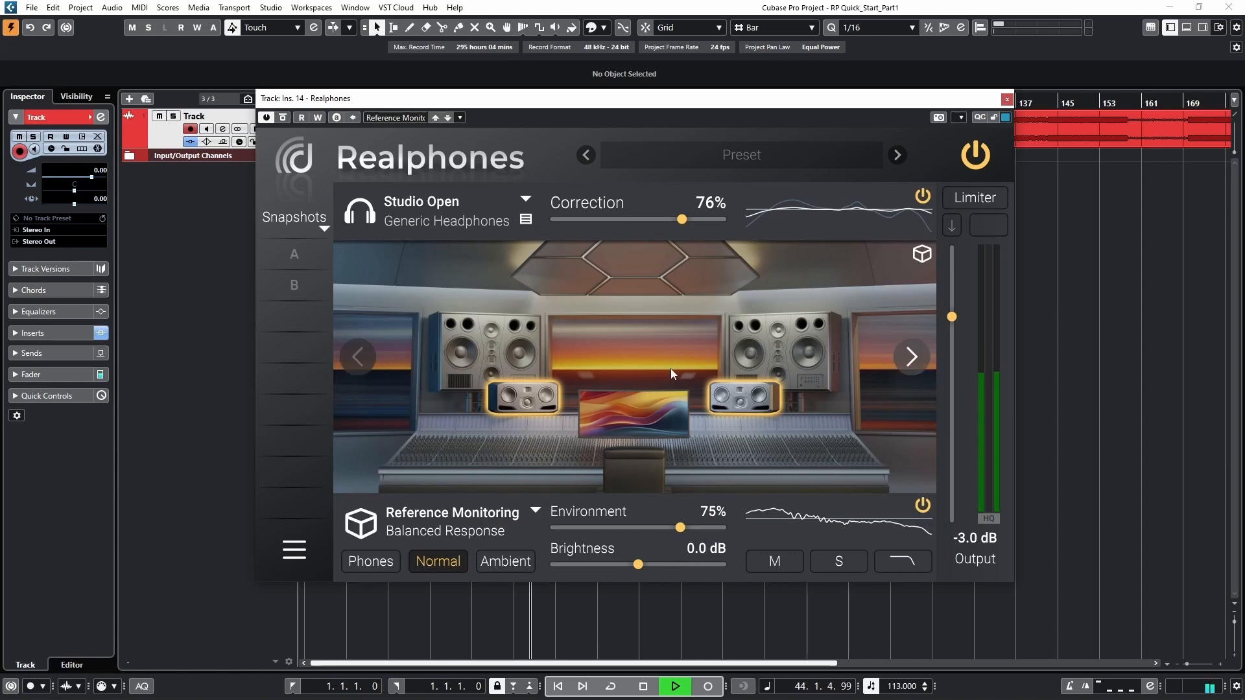
Set the headphone Correction to 75% and compare the sound with correction bypassed and re-enabled.
mouse_move(680, 220)
mouse_down()
mouse_move(604, 235)
mouse_move(679, 225)
mouse_up()
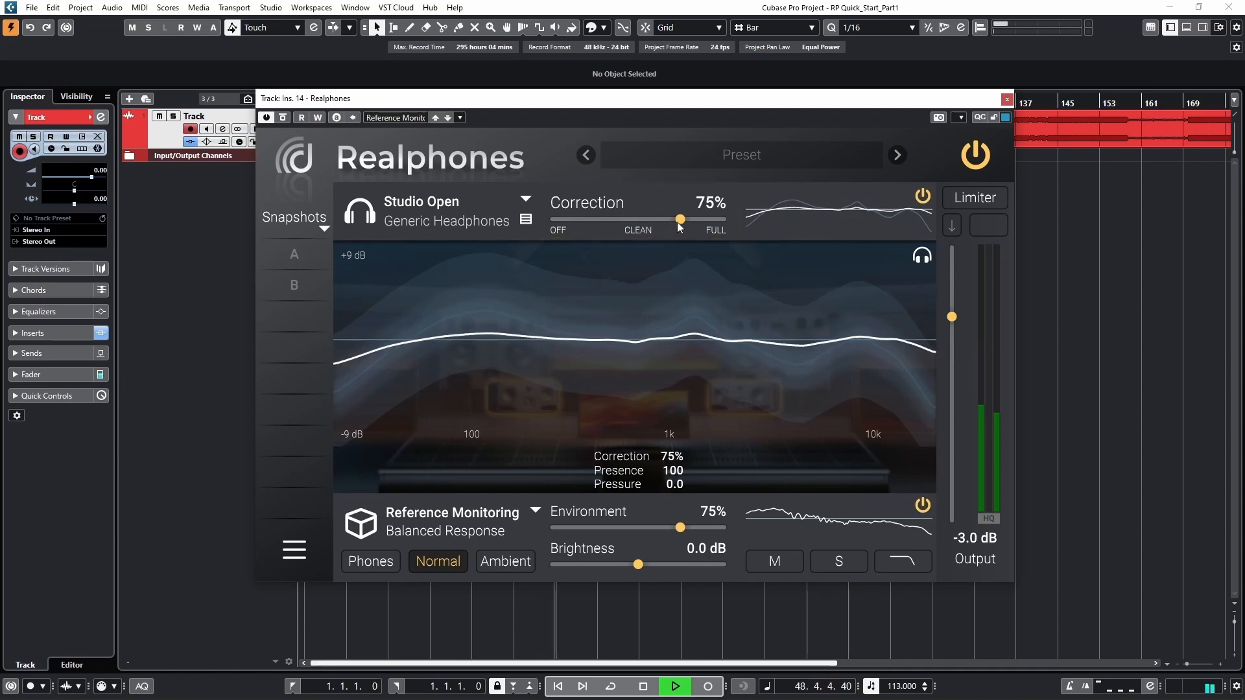
click(923, 195)
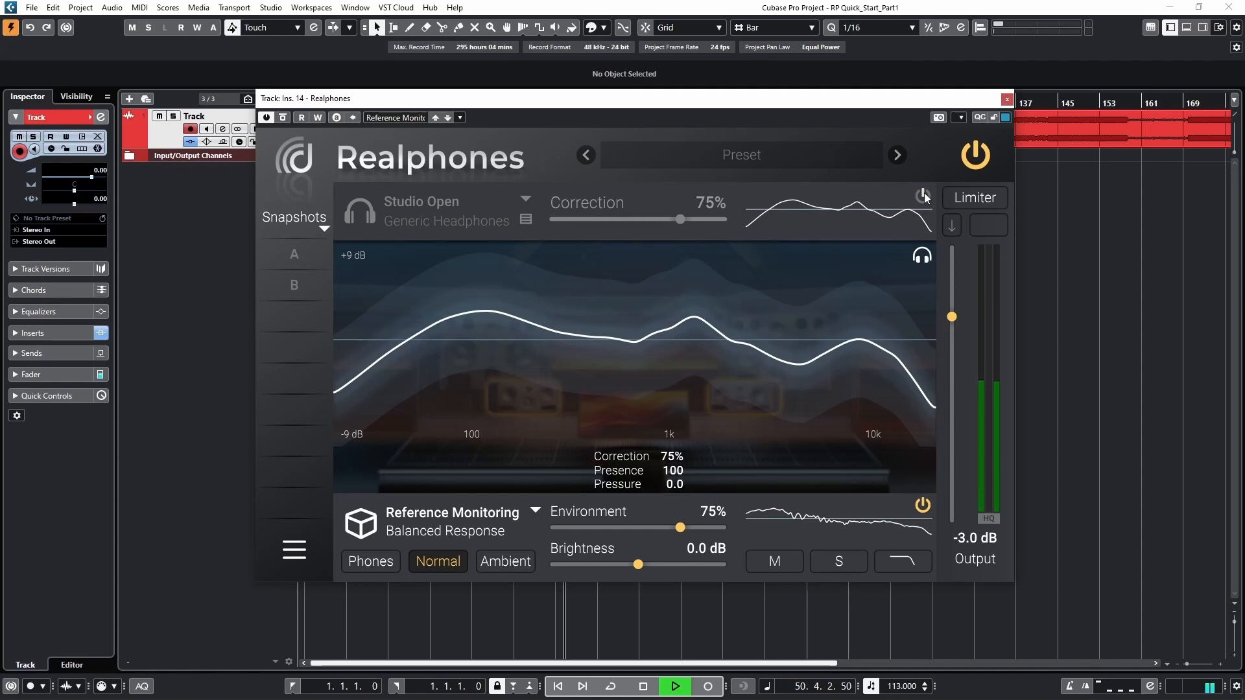
click(924, 195)
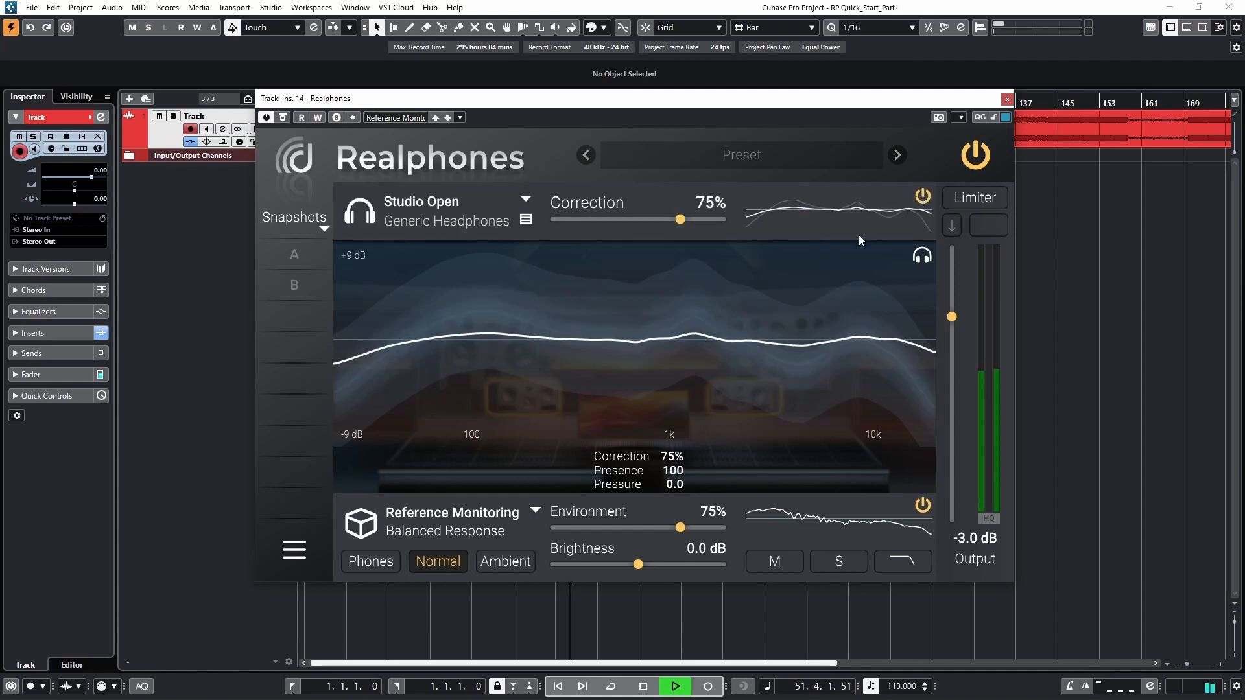
Browse the list of available monitoring environments and keep Reference Monitoring selected.
click(536, 511)
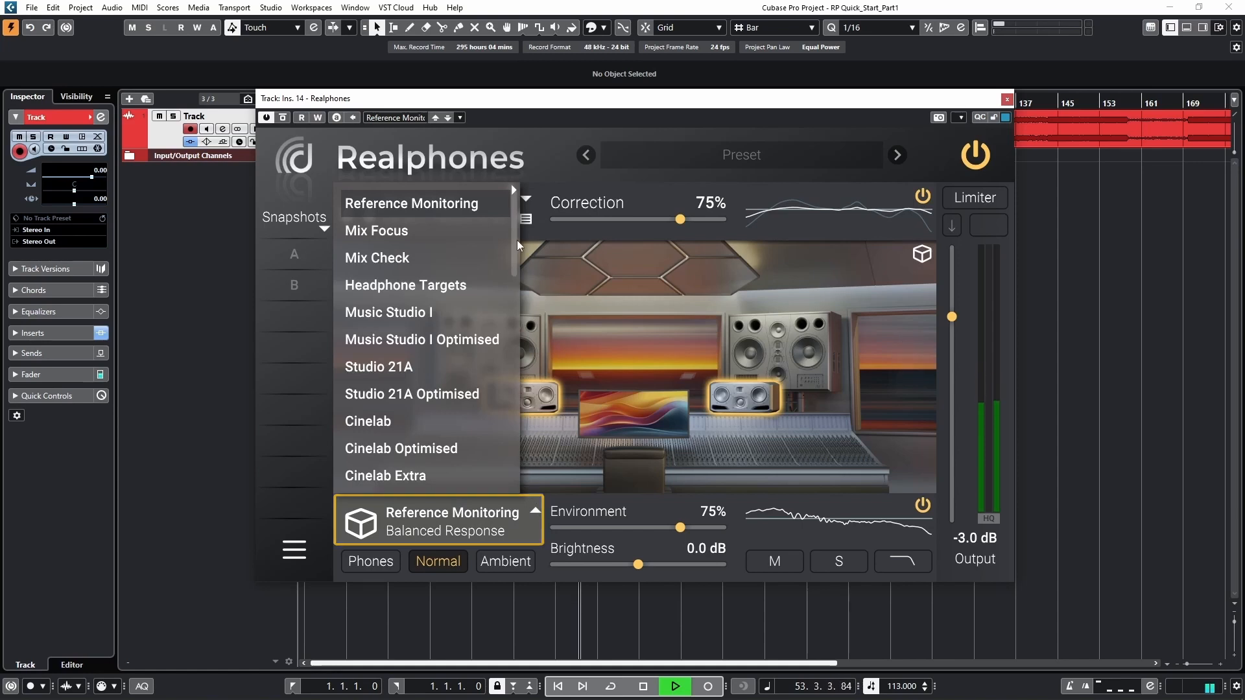
mouse_move(516, 239)
mouse_down()
mouse_move(511, 458)
mouse_move(515, 222)
mouse_up()
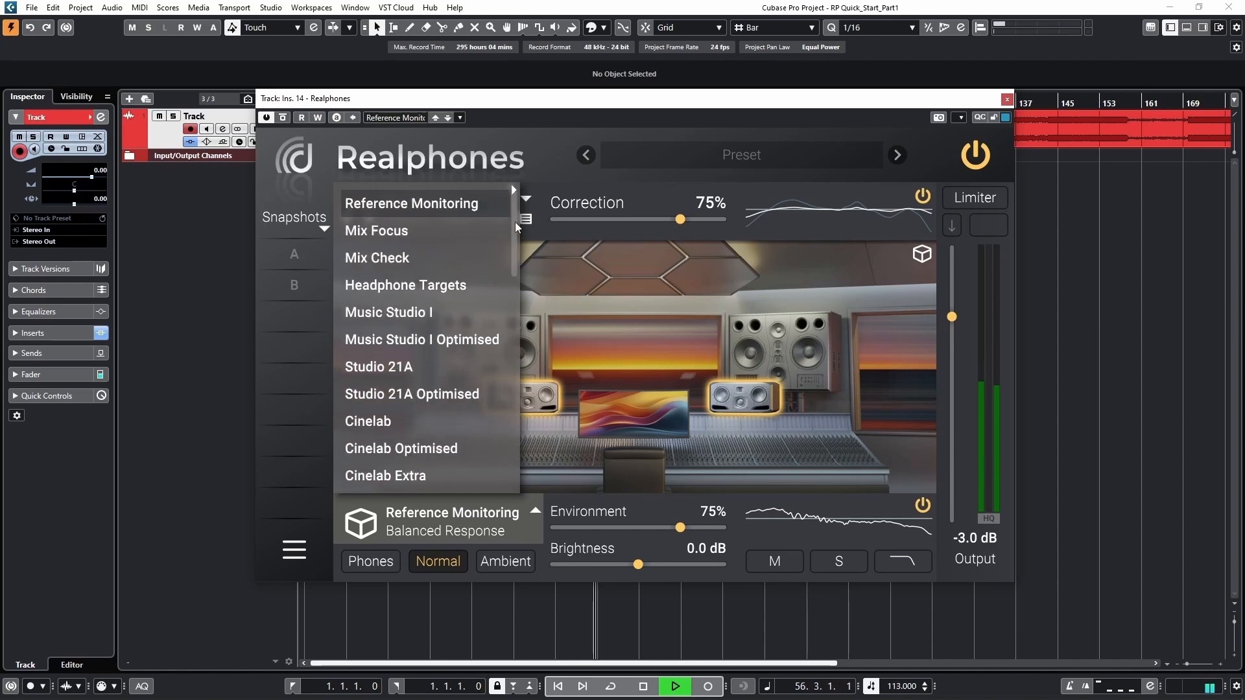
click(483, 204)
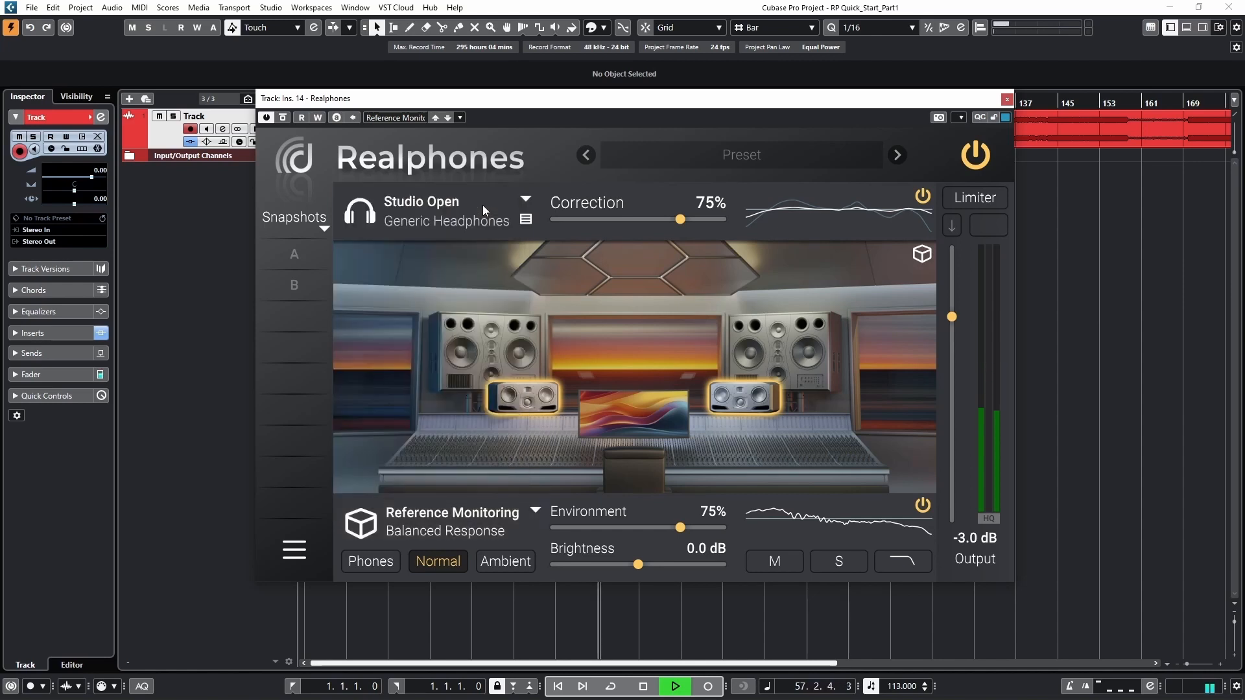
Compare the Phones and Ambient variants of Reference Monitoring and return to Normal.
click(360, 569)
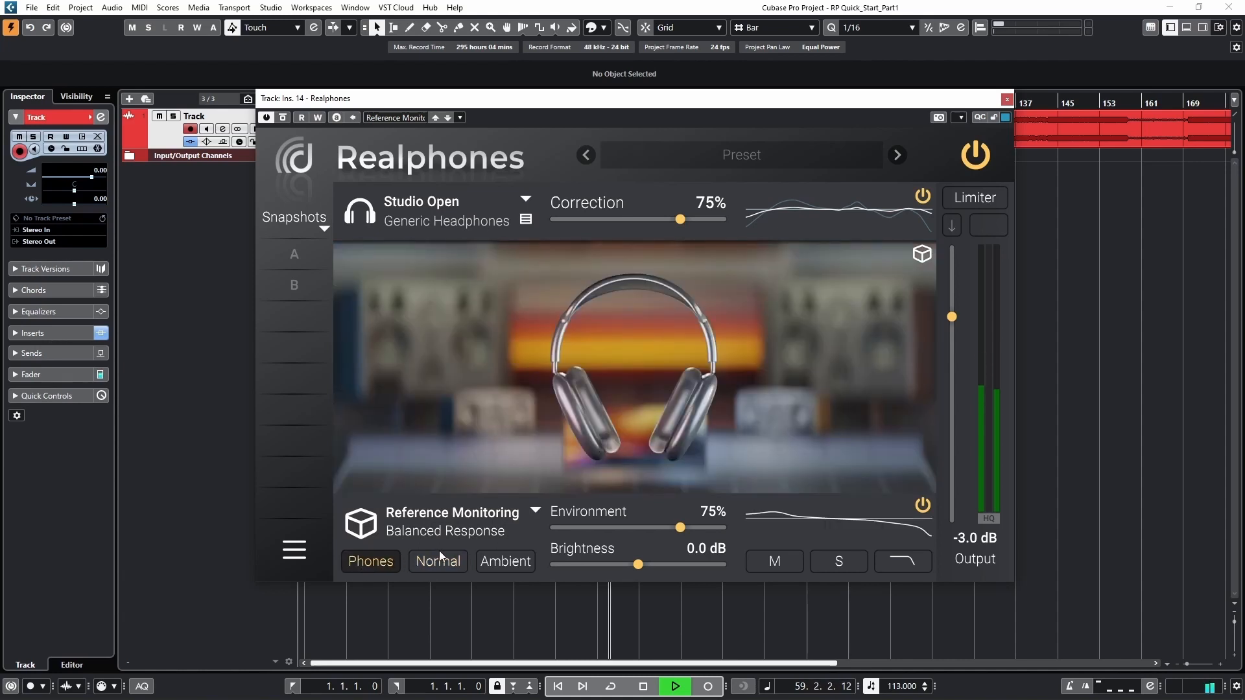
click(507, 567)
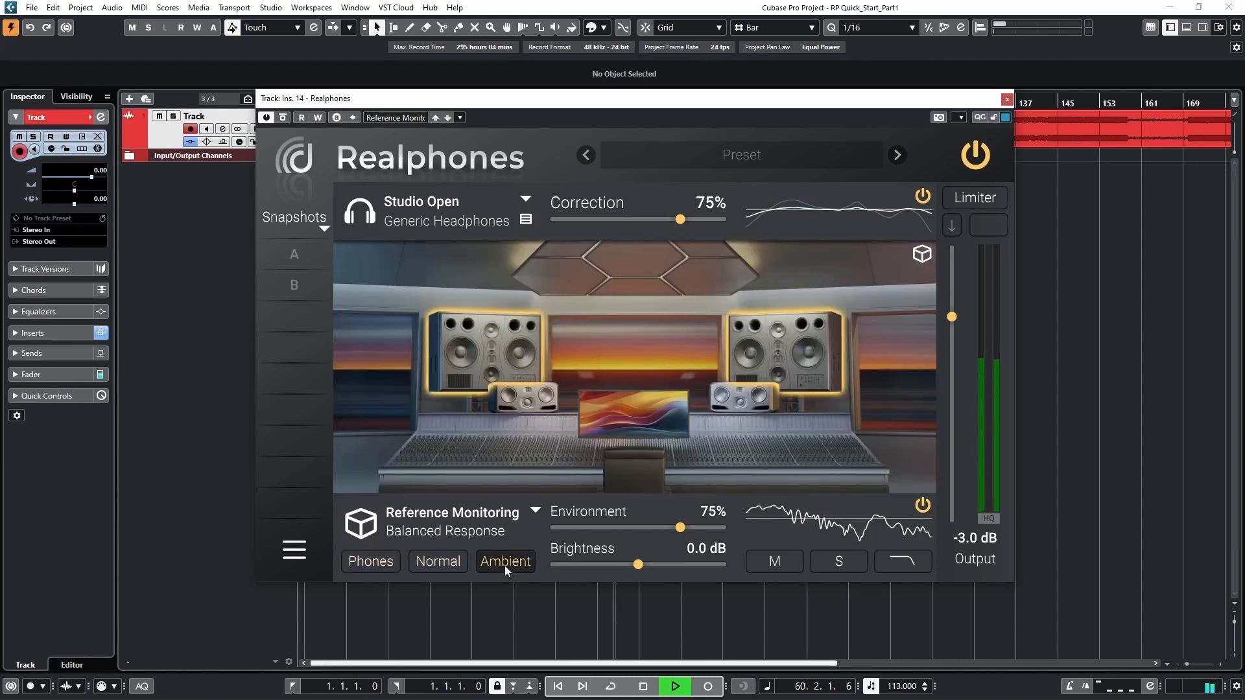
click(430, 566)
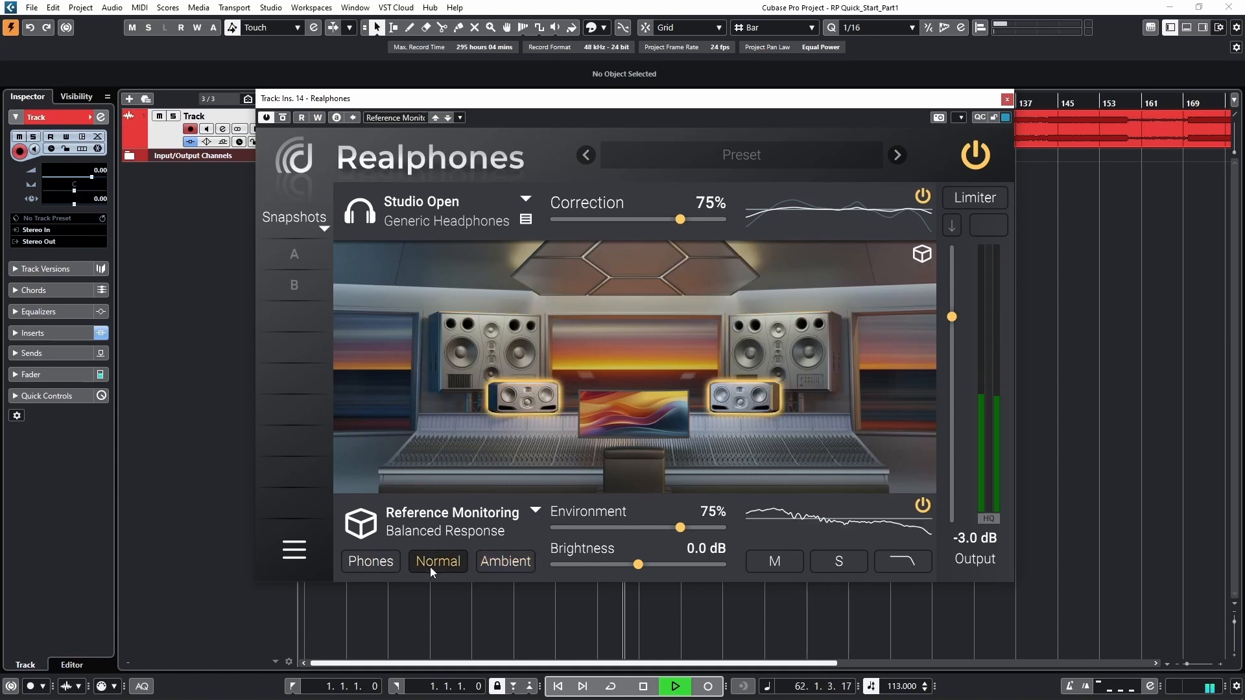
Expand the environment list to view the variants offered for each environment, and close it.
click(532, 511)
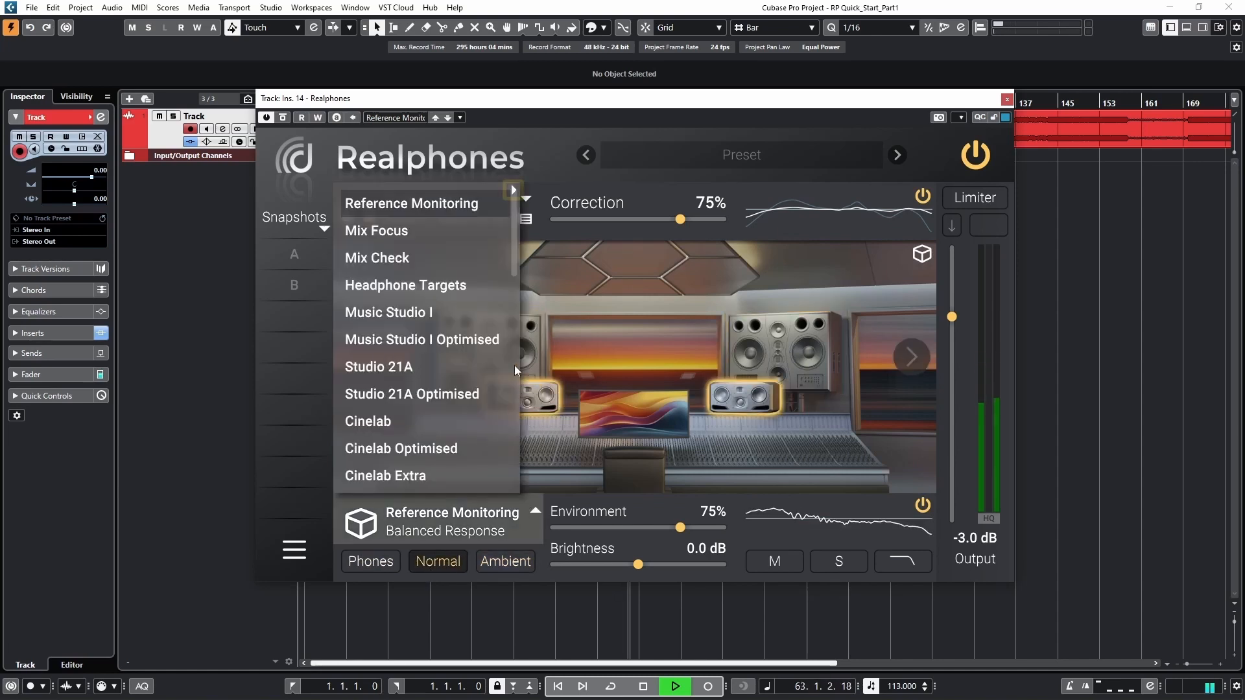
click(513, 190)
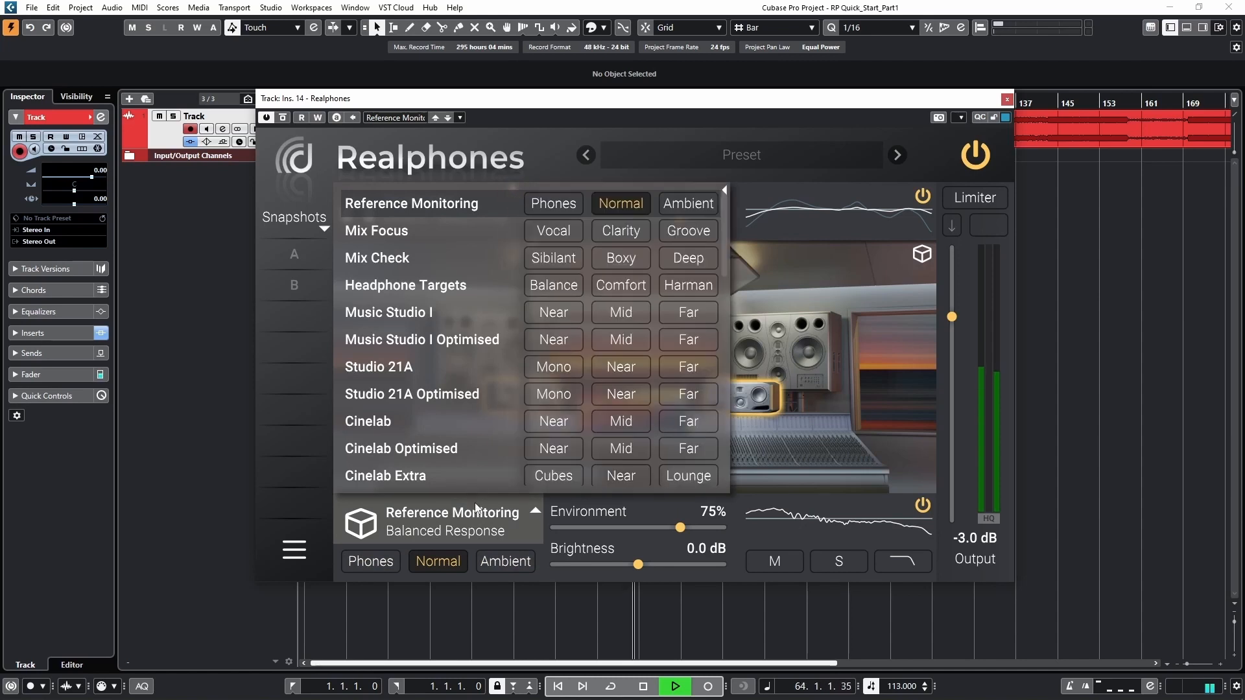
click(477, 531)
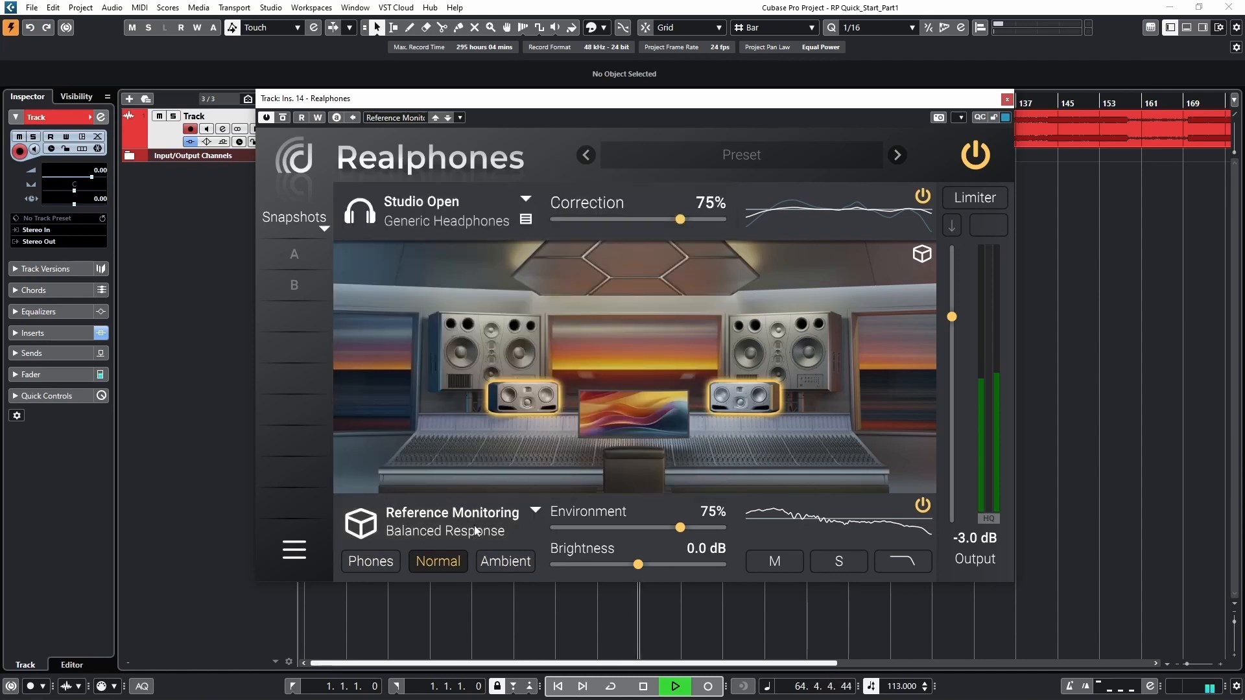
Try a lower Environment amount and a higher Brightness, resetting each control to its default.
drag(679, 527, 587, 528)
double_click(586, 528)
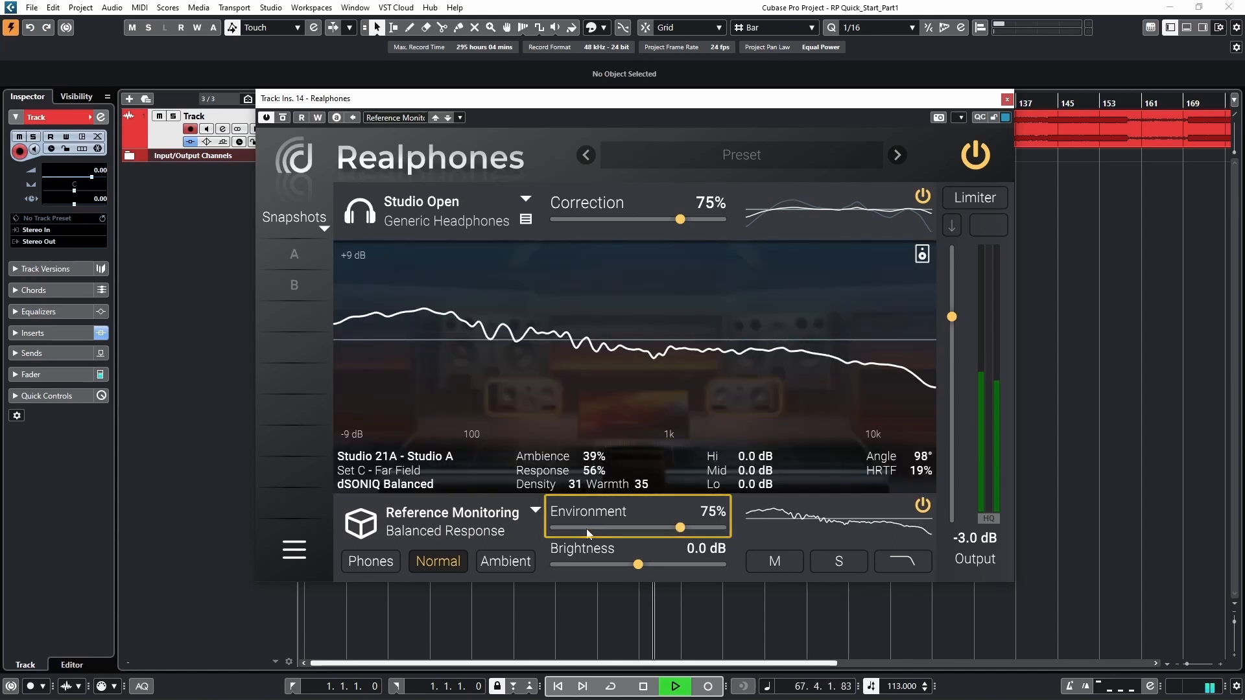
mouse_move(634, 564)
mouse_down()
mouse_move(620, 567)
mouse_move(656, 566)
mouse_up()
double_click(655, 565)
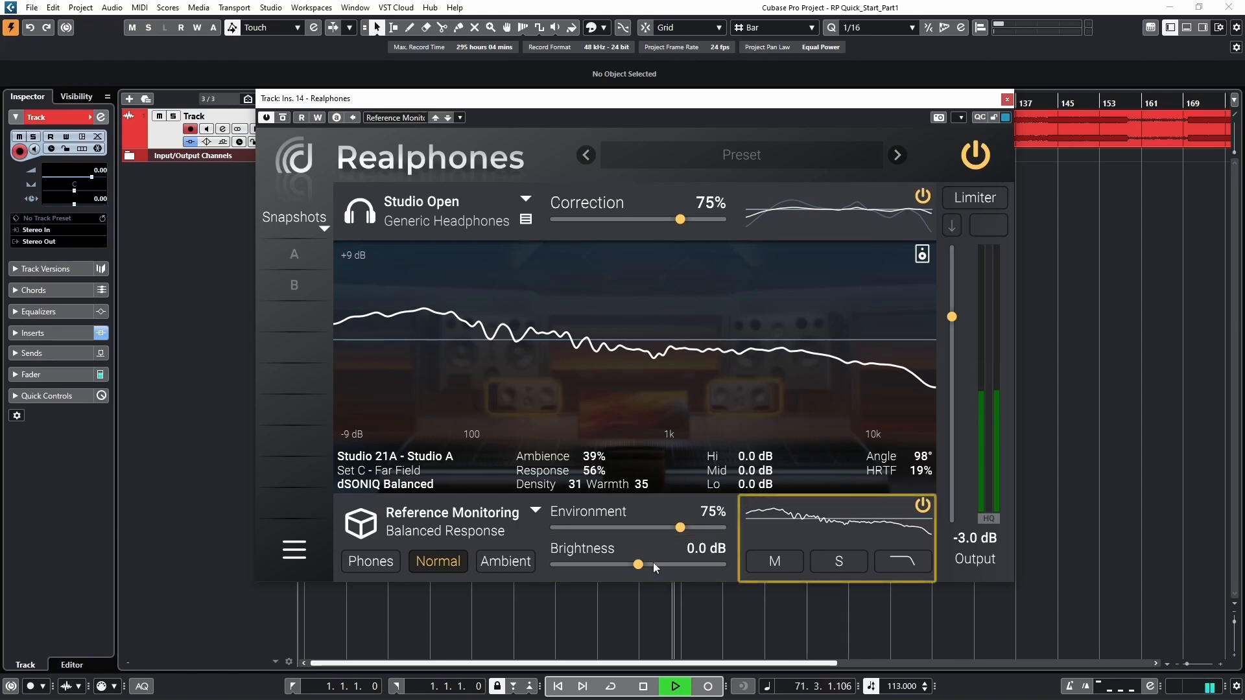
Audition the Mid, Side and High Cut monitoring modes one after another and switch them off.
click(768, 559)
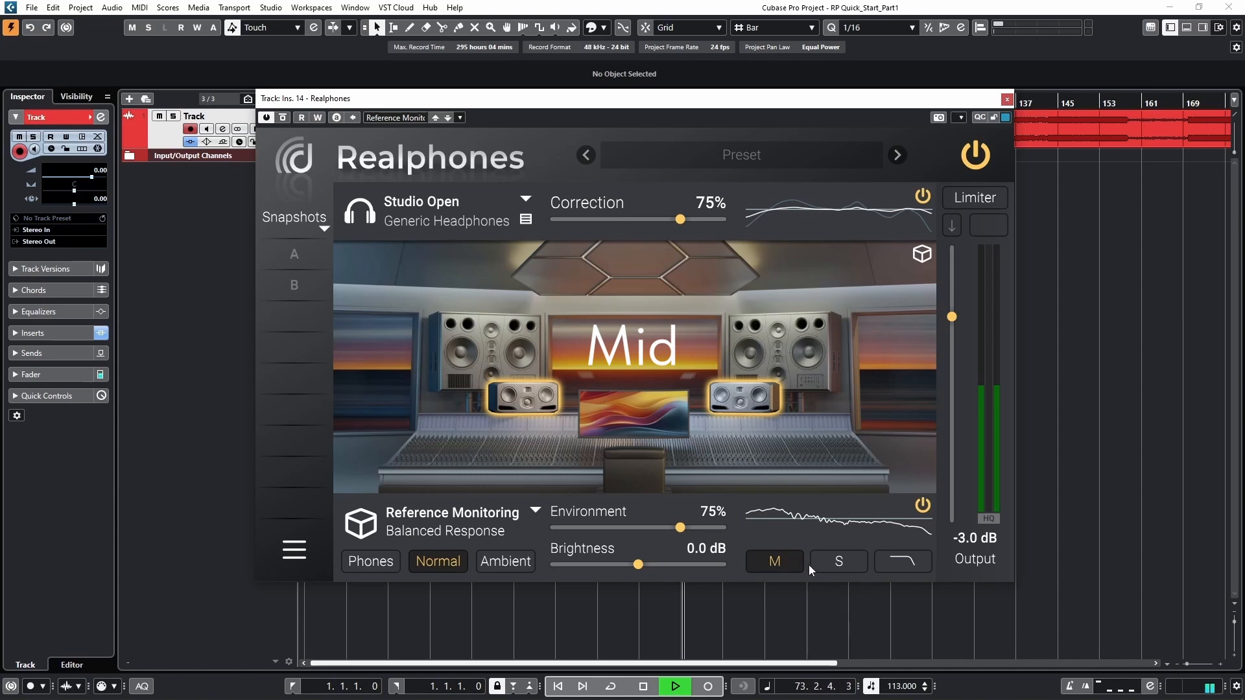
click(857, 565)
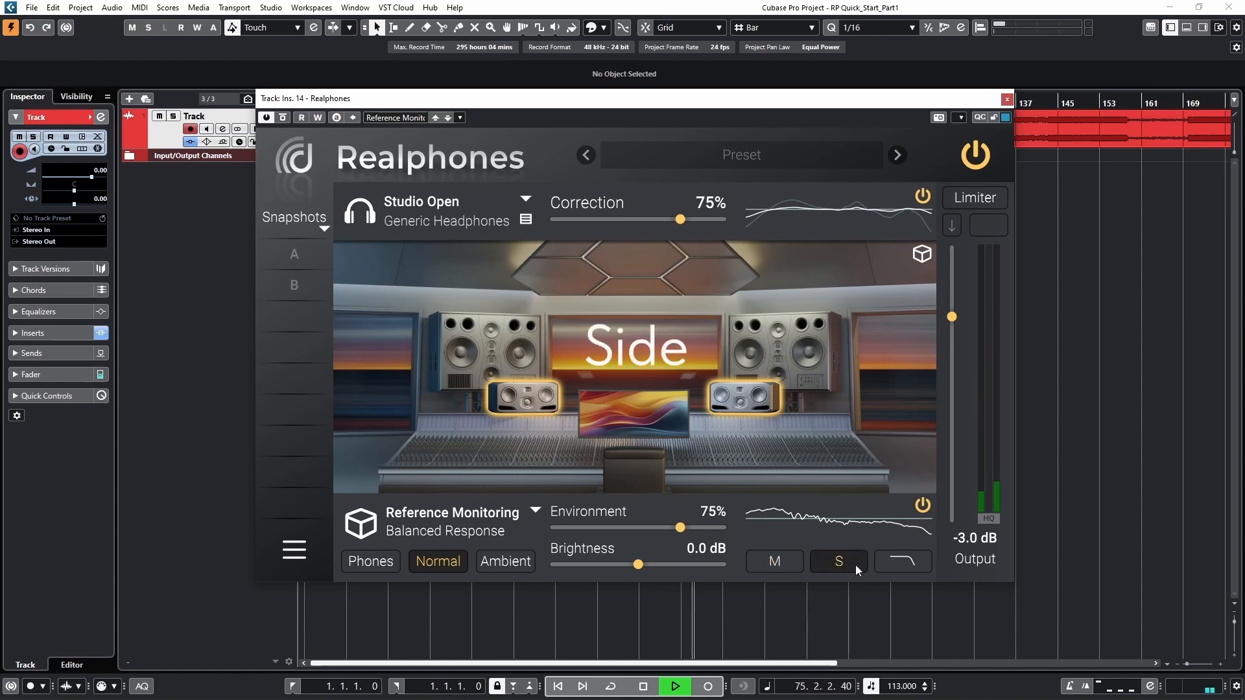
click(886, 563)
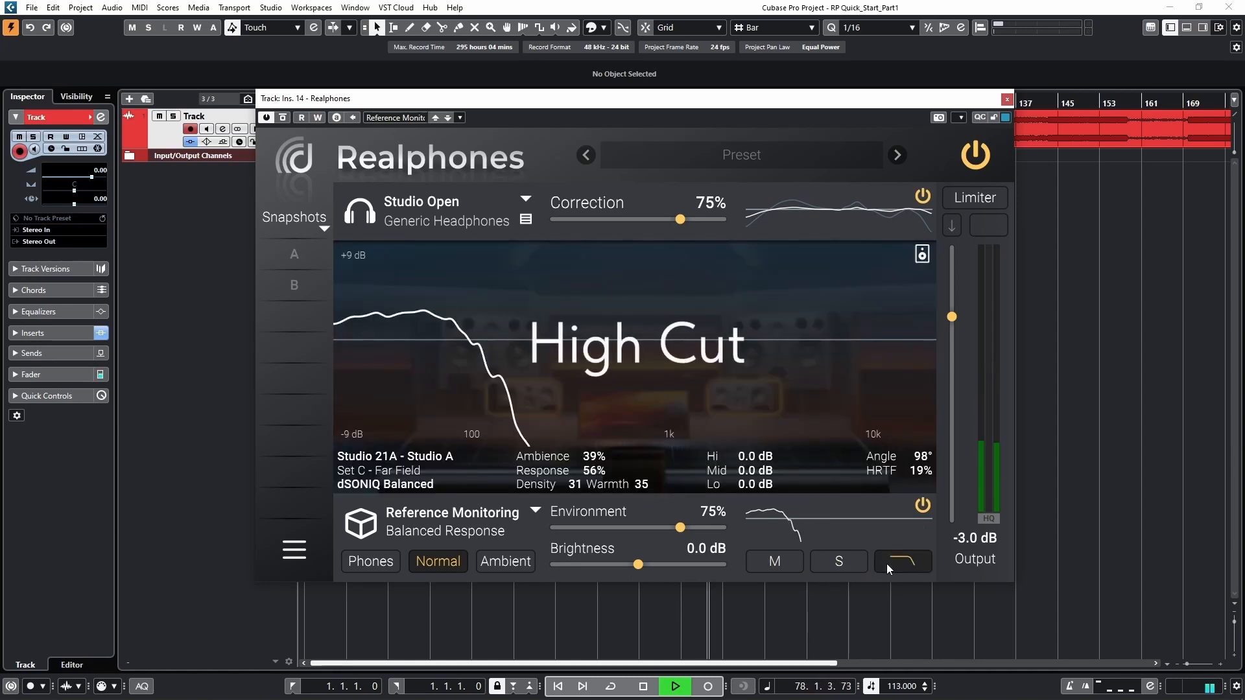
click(886, 563)
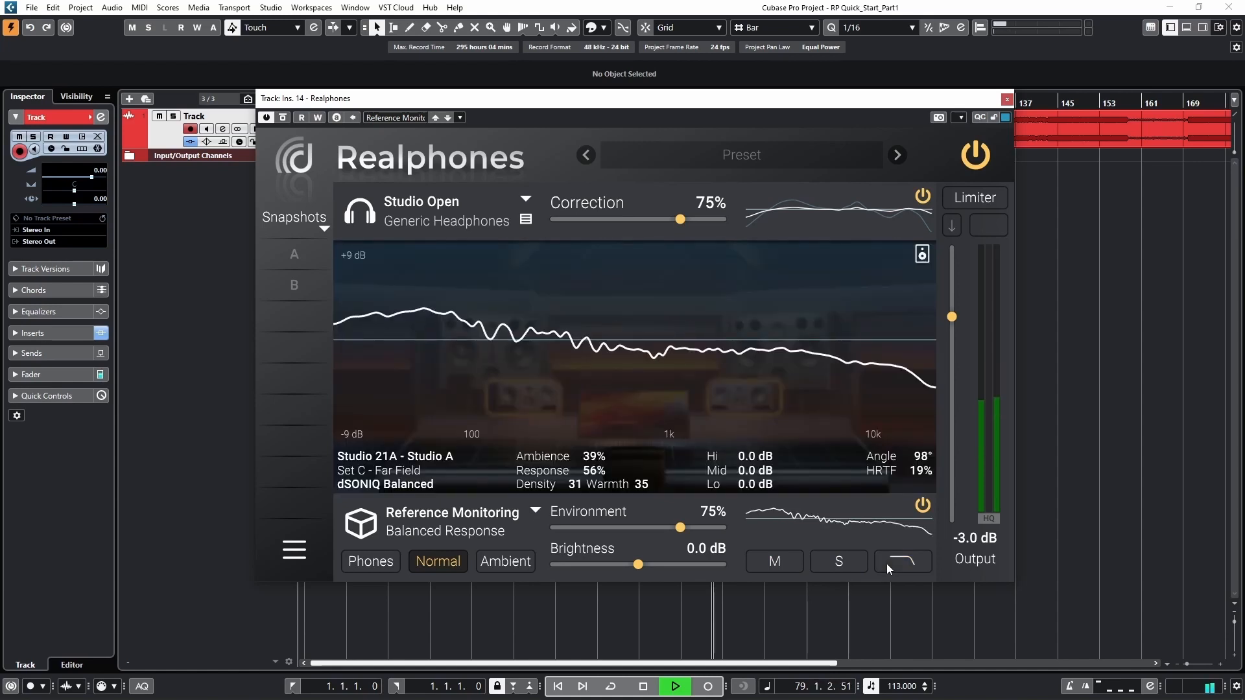
Bypass the environment simulation for comparison and turn it back on.
click(923, 506)
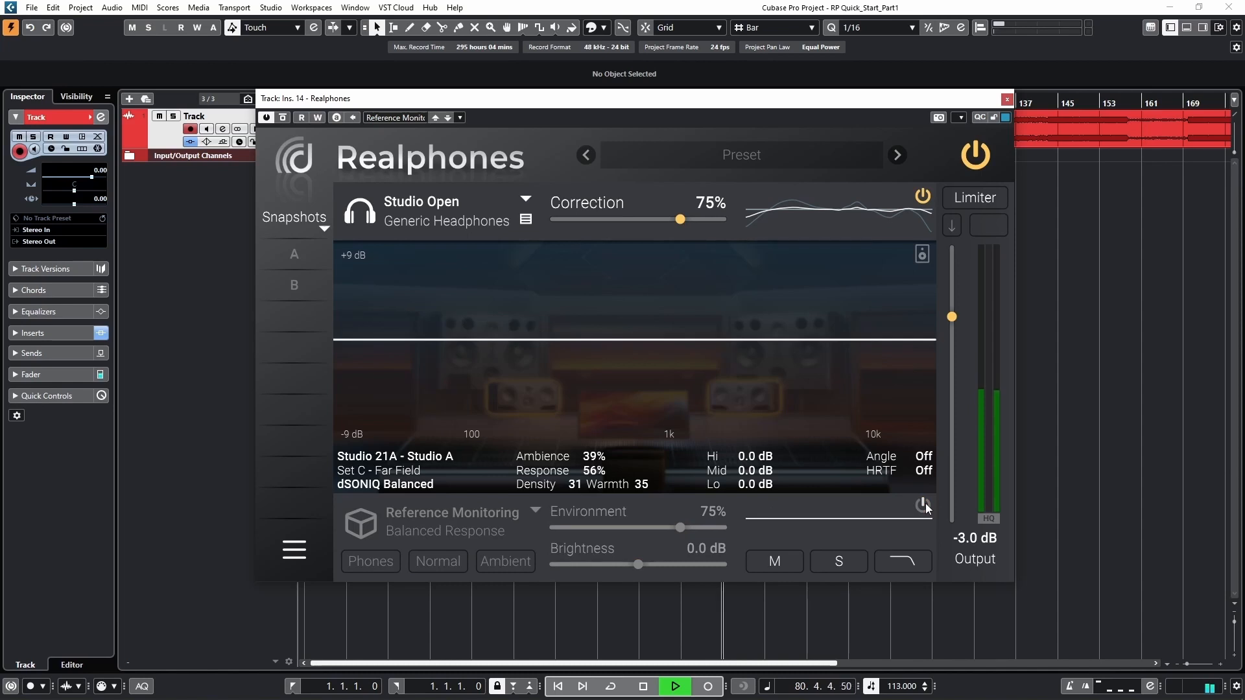
click(924, 504)
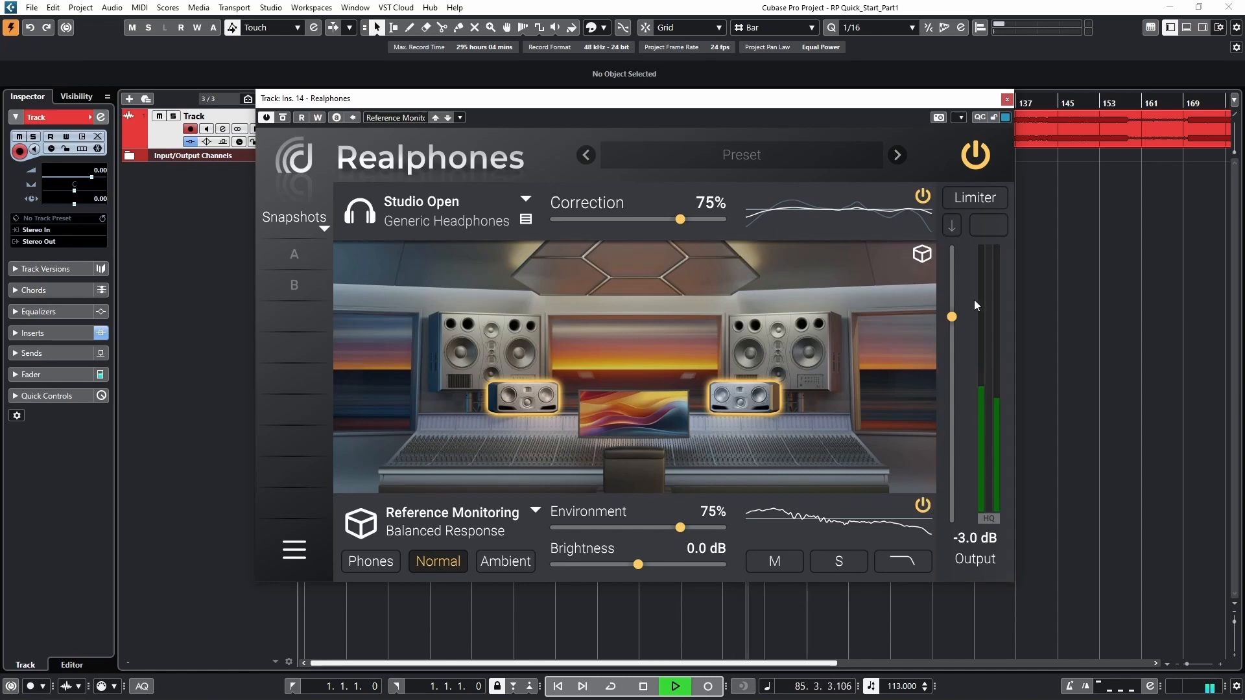
Try out the output level control and toggle the output limiter on and off.
drag(952, 316, 959, 314)
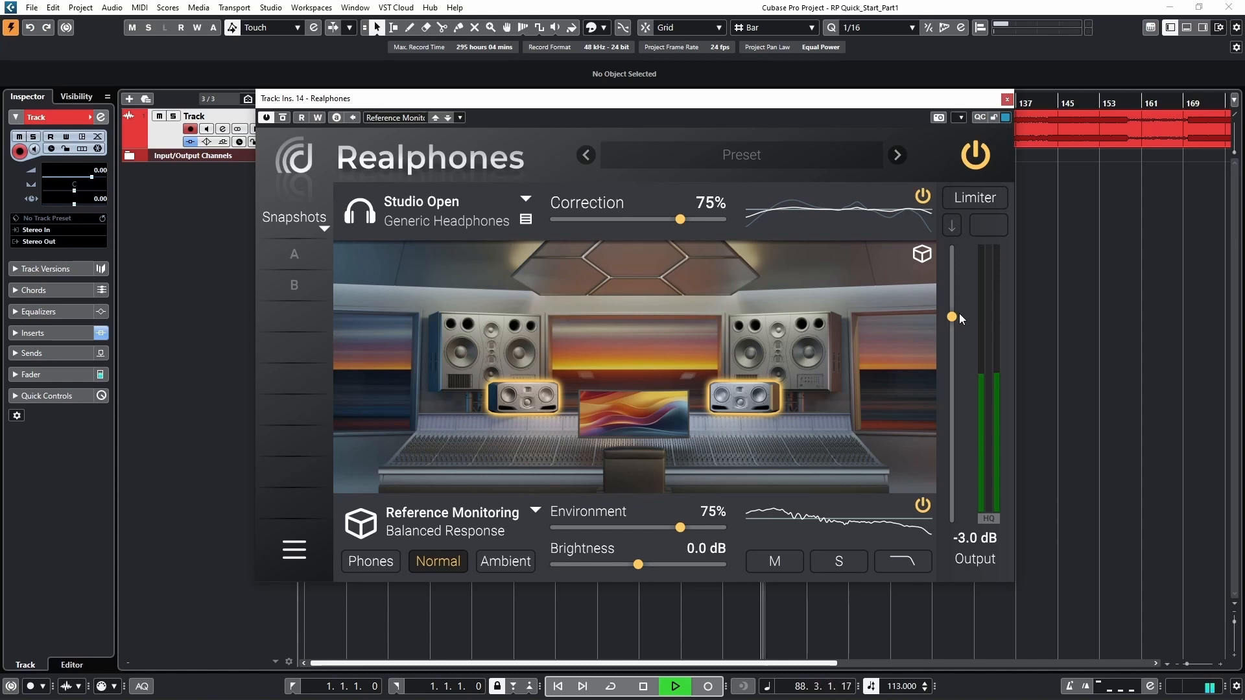
click(973, 201)
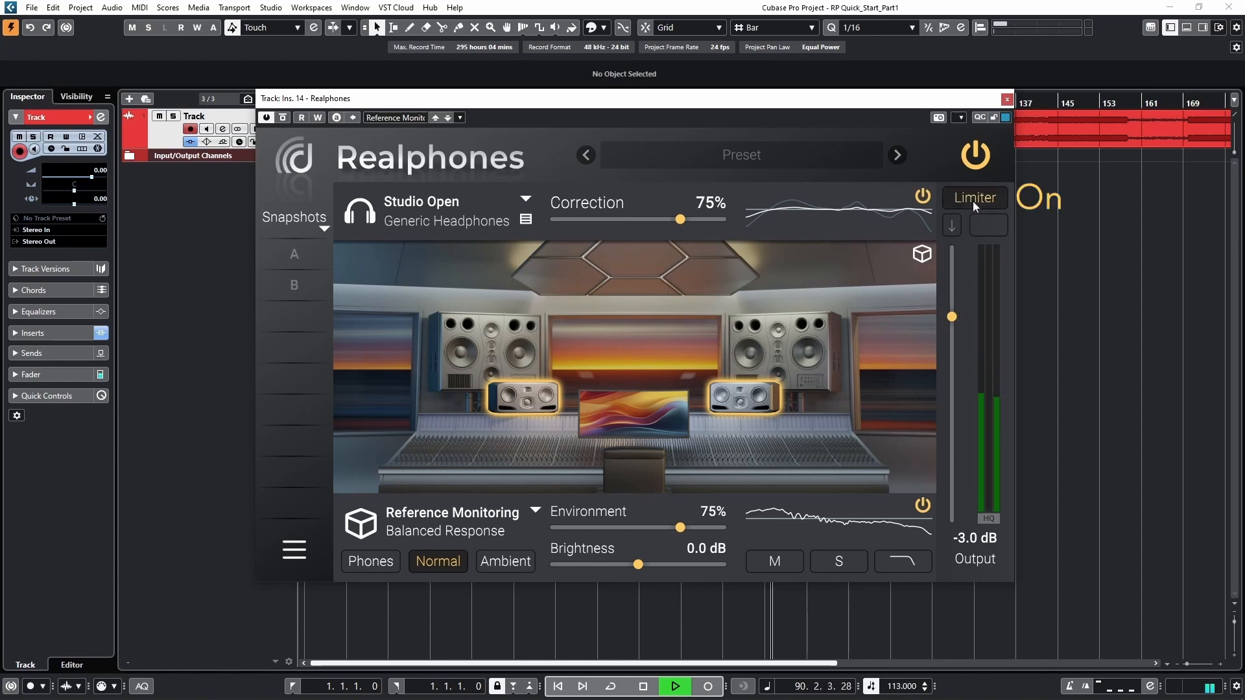
click(973, 201)
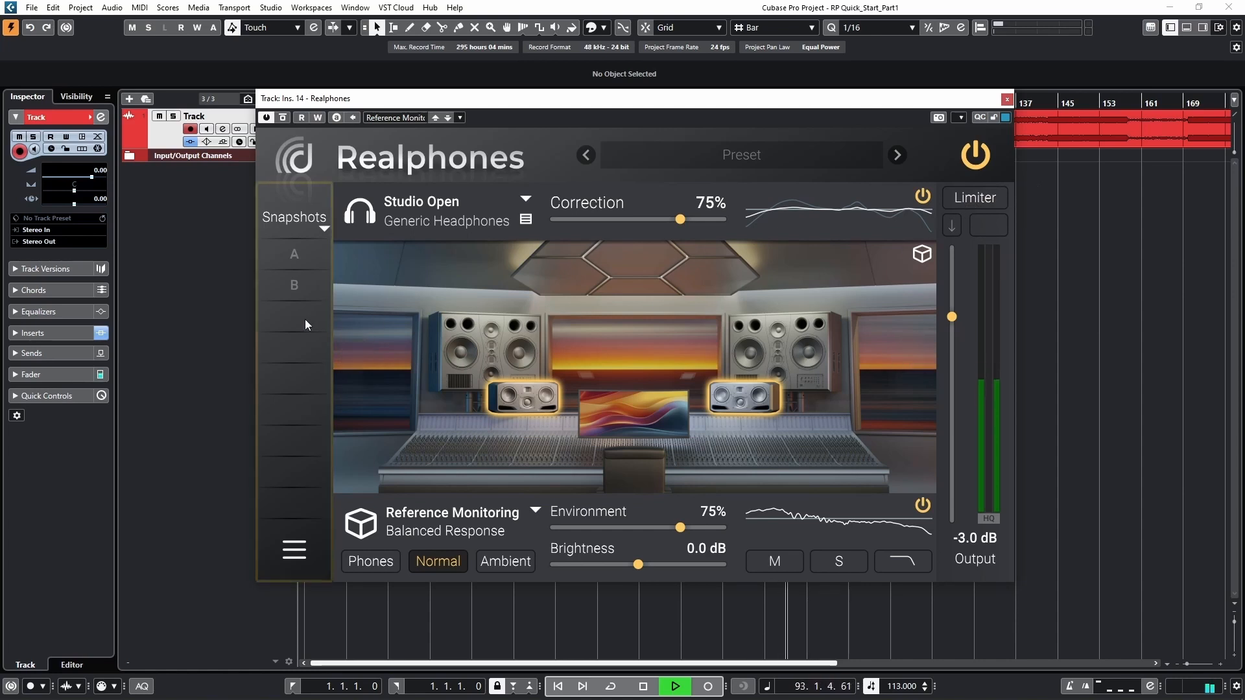
Take a snapshot of the current settings in the first empty slot below snapshot B.
mouse_move(304, 319)
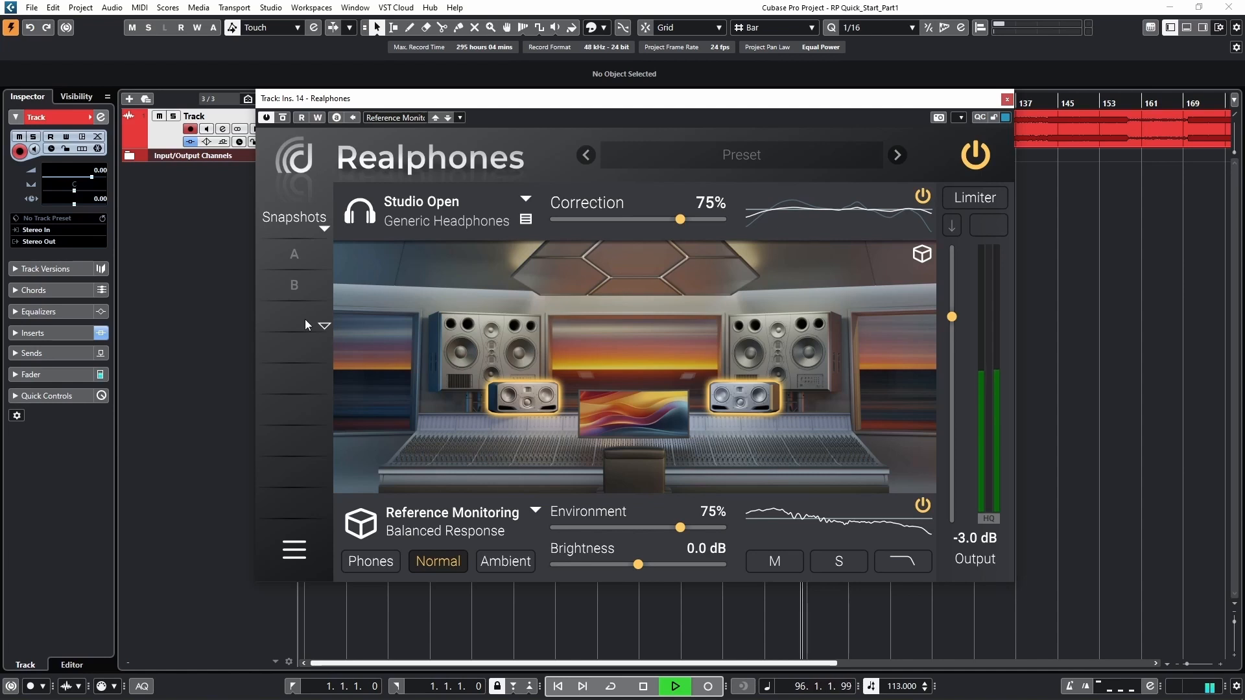
click(306, 321)
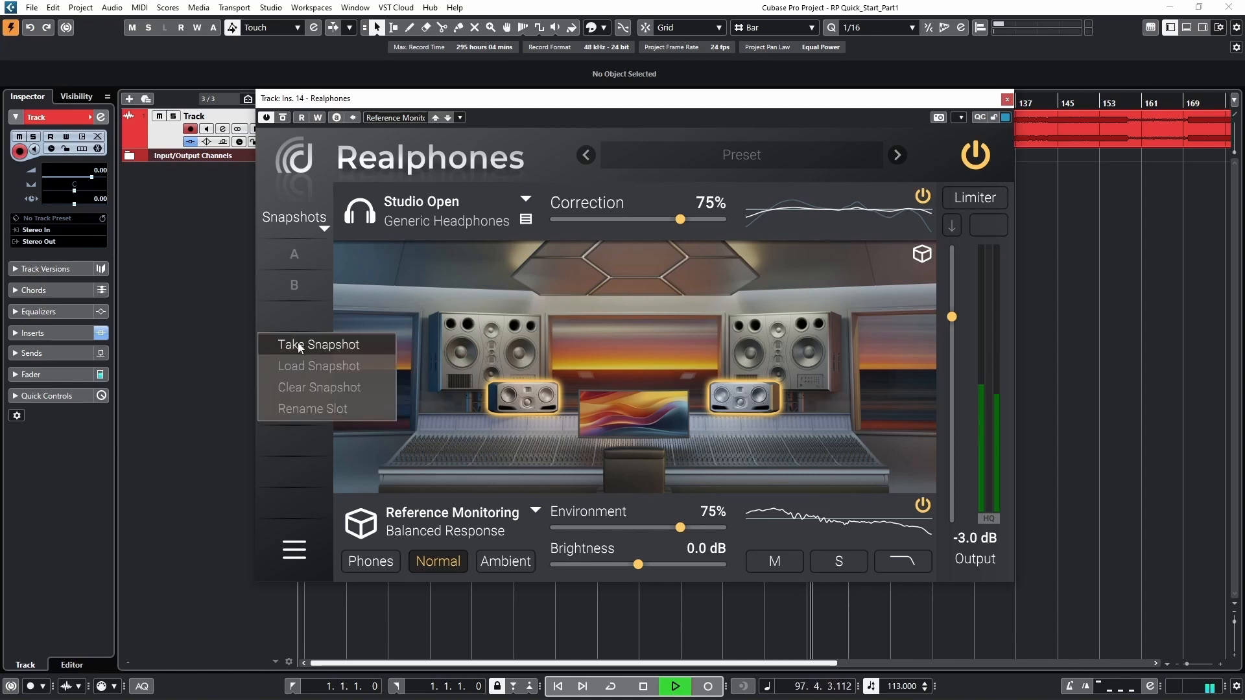
click(298, 344)
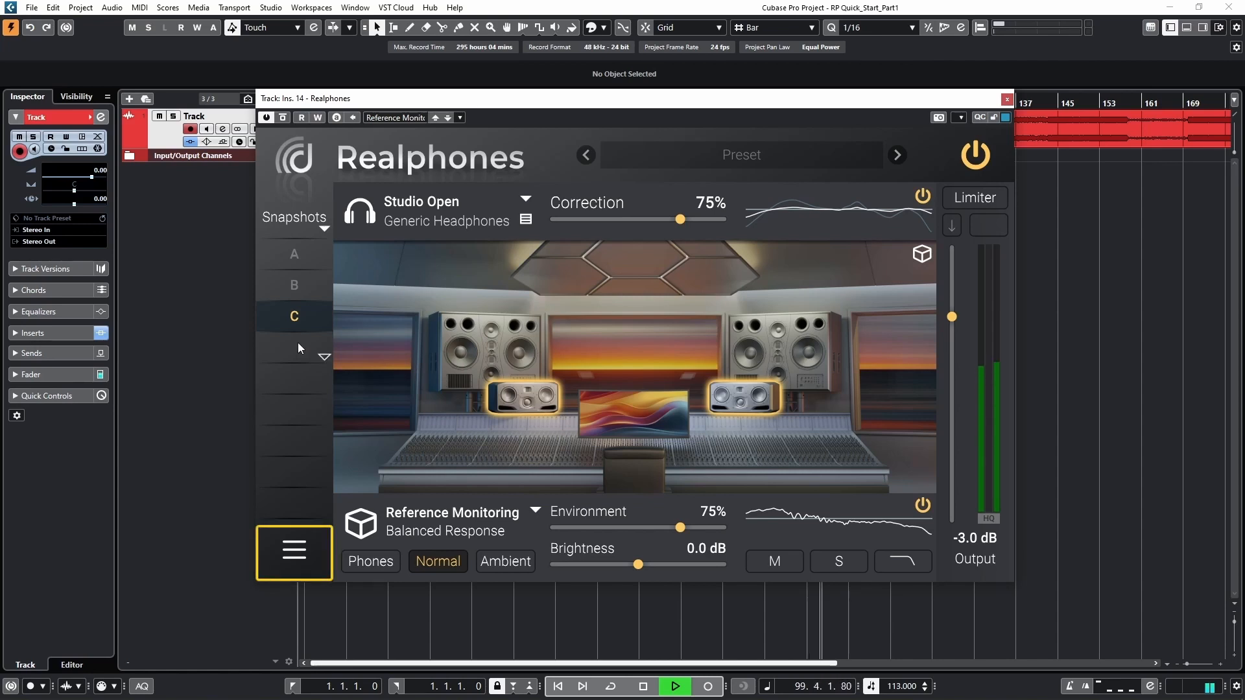
Enable the Use Output Balance option, try shifting the output balance and reset it to 0.
click(294, 548)
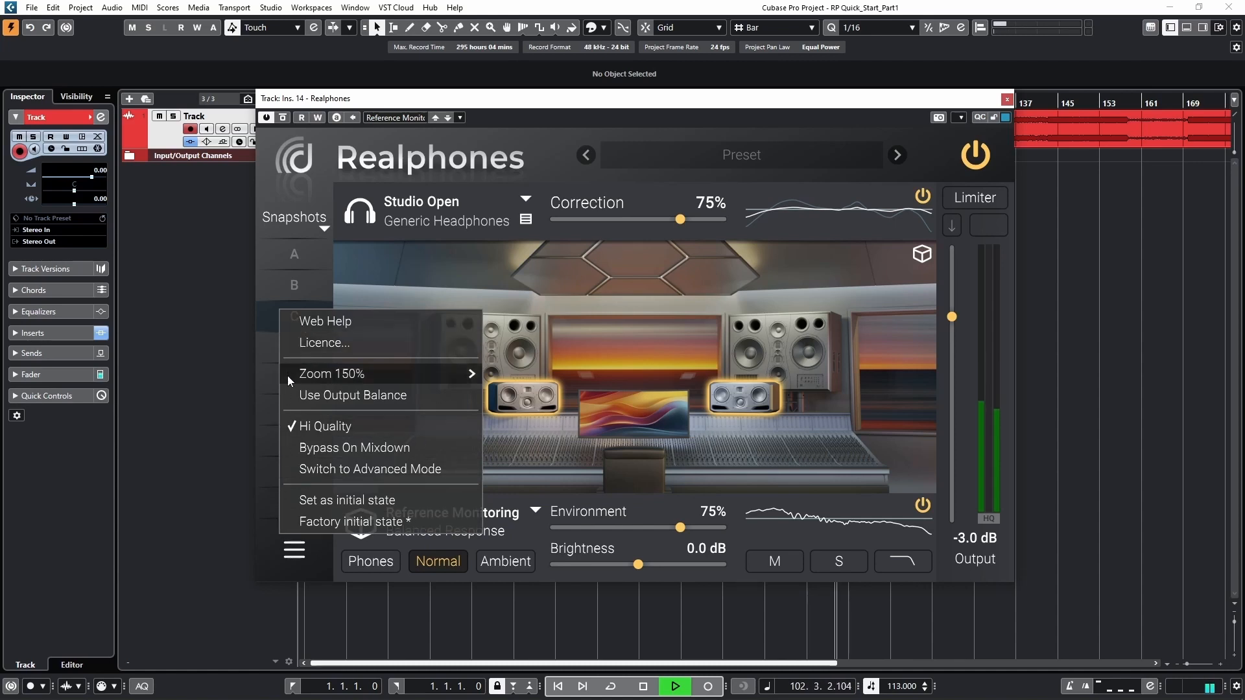
mouse_move(286, 376)
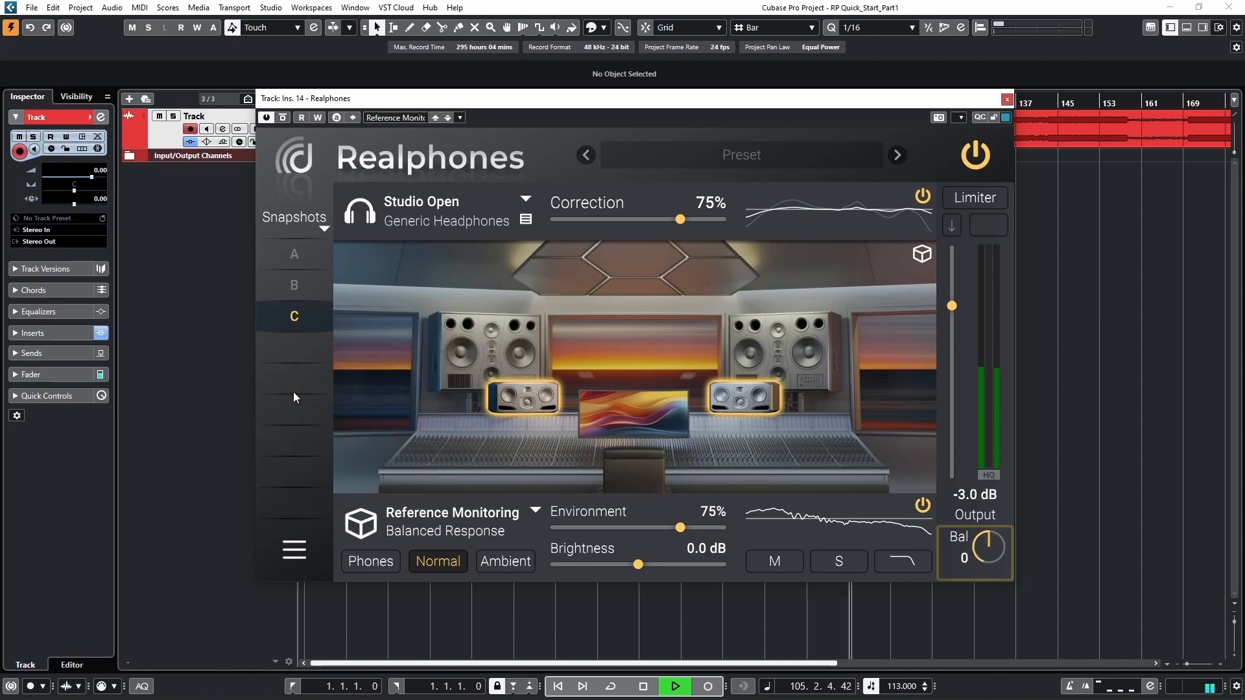
click(293, 396)
mouse_move(987, 537)
mouse_down()
mouse_move(976, 574)
mouse_move(980, 544)
mouse_up()
double_click(990, 538)
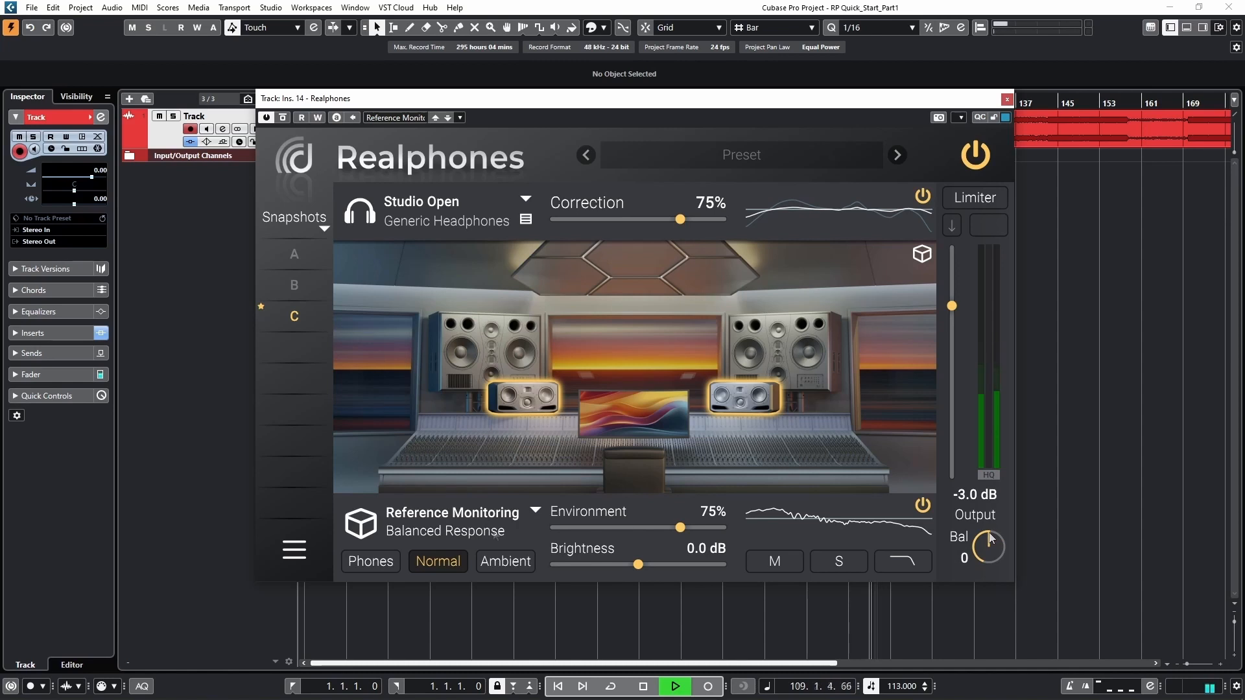
Look over the plug-in's general options and browse the preset list without loading a preset.
click(294, 550)
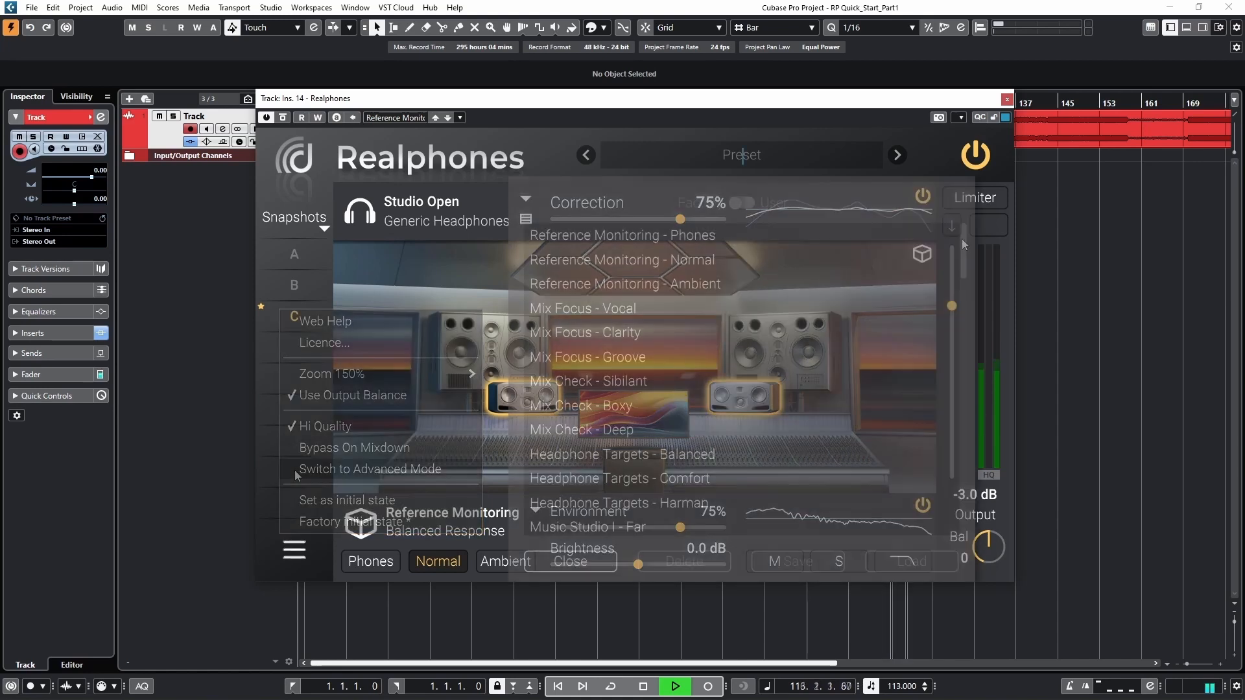
drag(963, 239, 951, 476)
click(598, 564)
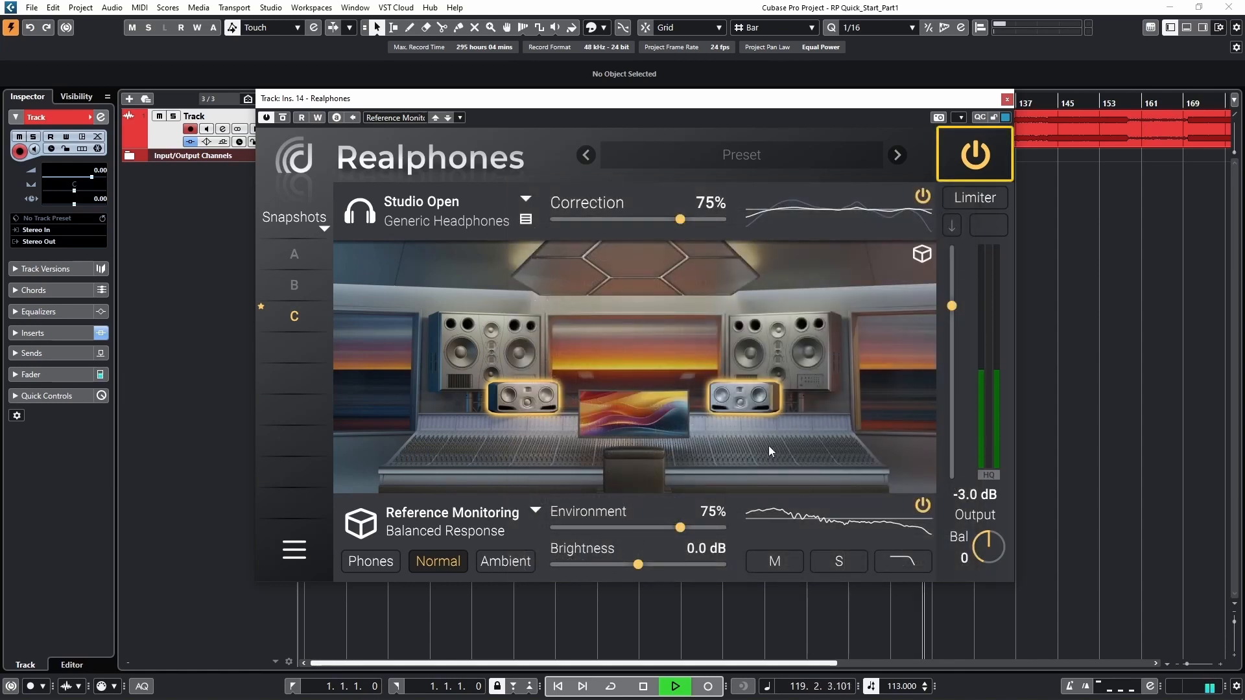
Bypass the whole Realphones plug-in for comparison and turn its processing back on.
click(976, 155)
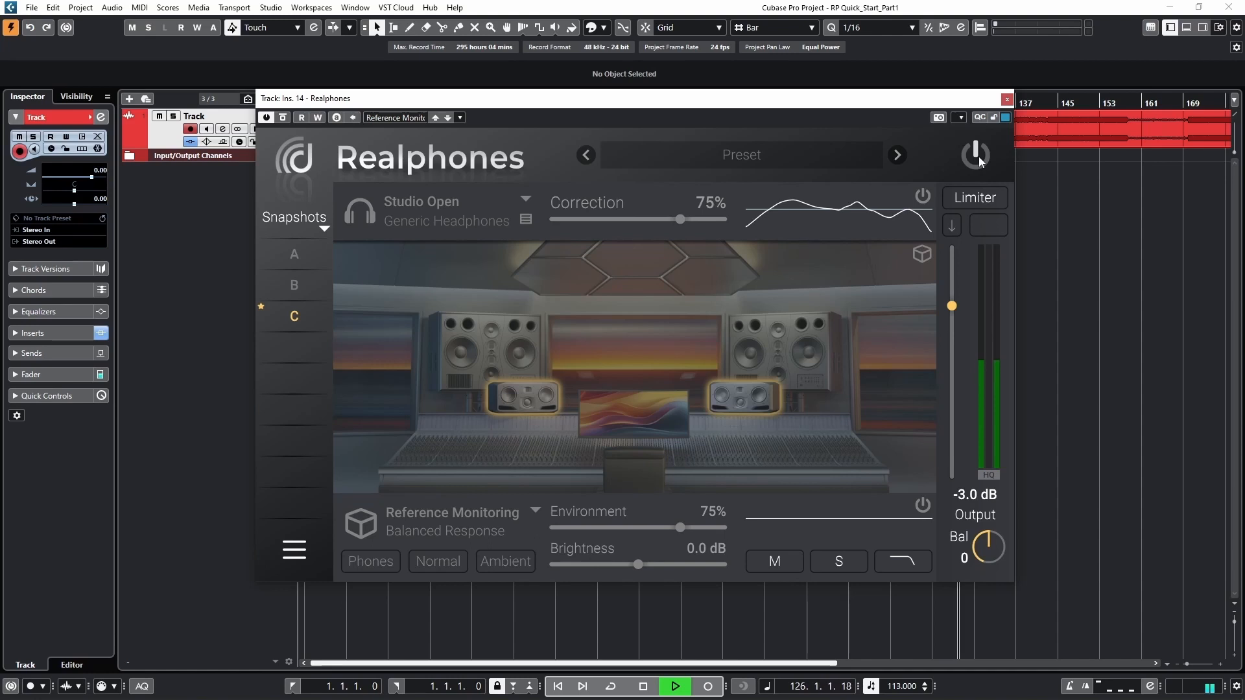
click(977, 156)
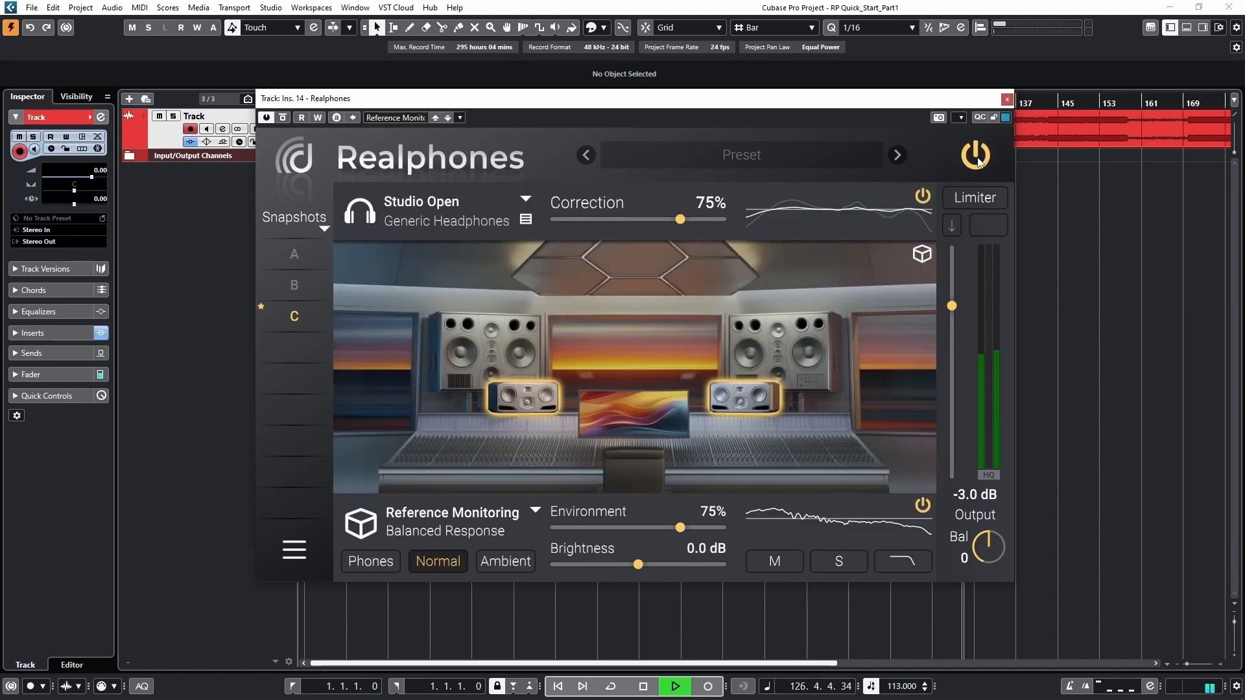